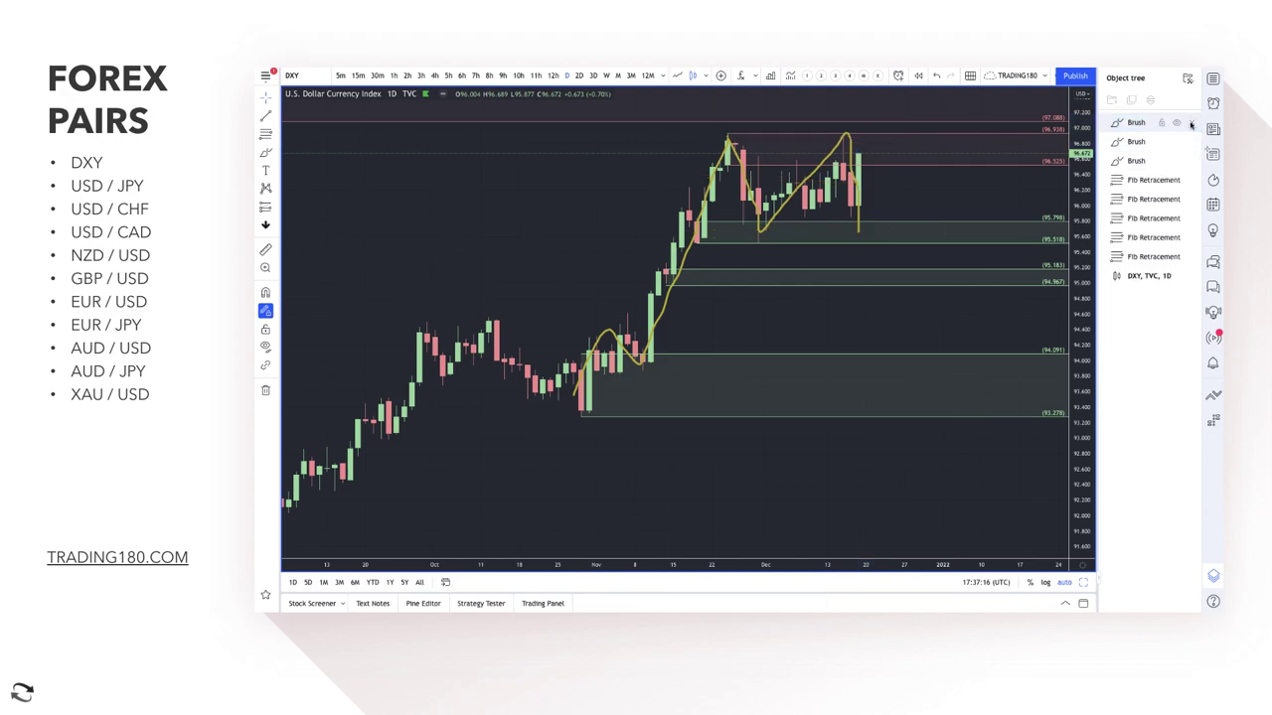
Step: Delete the existing brush strokes on the DXY chart and sketch projected price paths dropping into the two upper demand zones and bouncing upward
{"action": "left_click", "coordinate": [1191, 124]}
{"action": "left_click", "coordinate": [1190, 124]}
{"action": "left_click", "coordinate": [265, 153]}
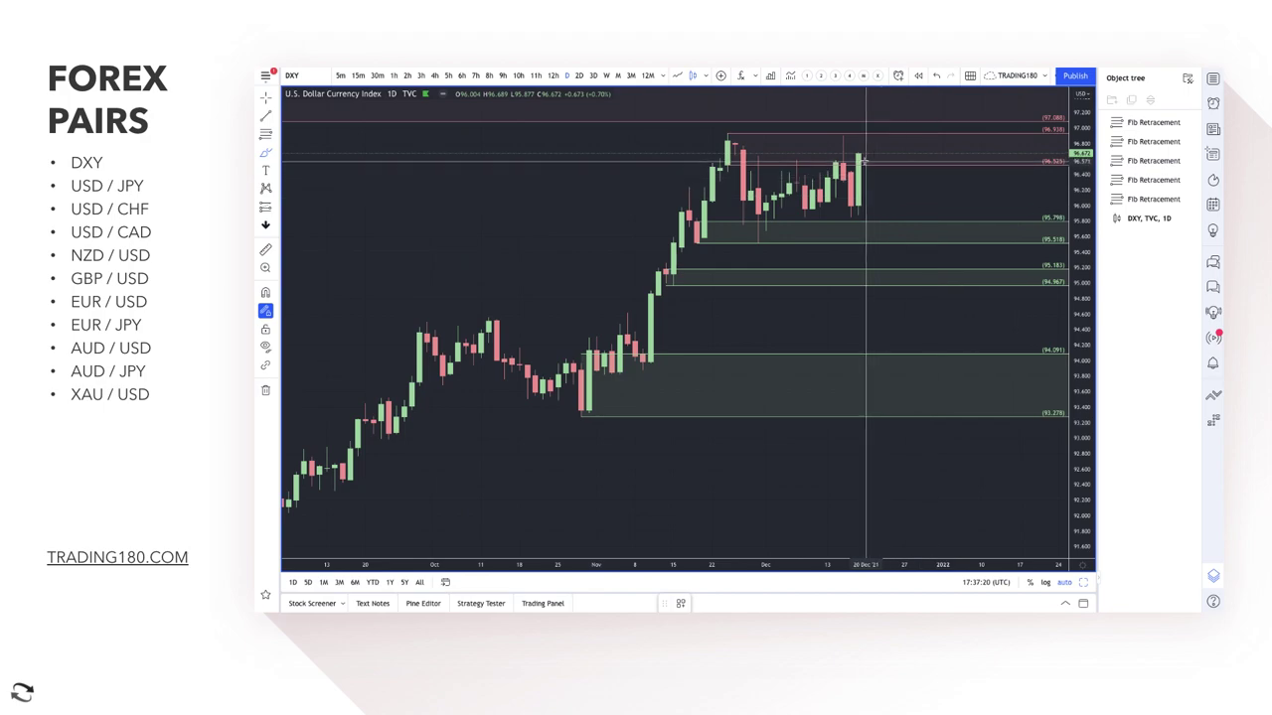
{"action": "left_click_drag", "start_coordinate": [864, 157], "coordinate": [897, 235]}
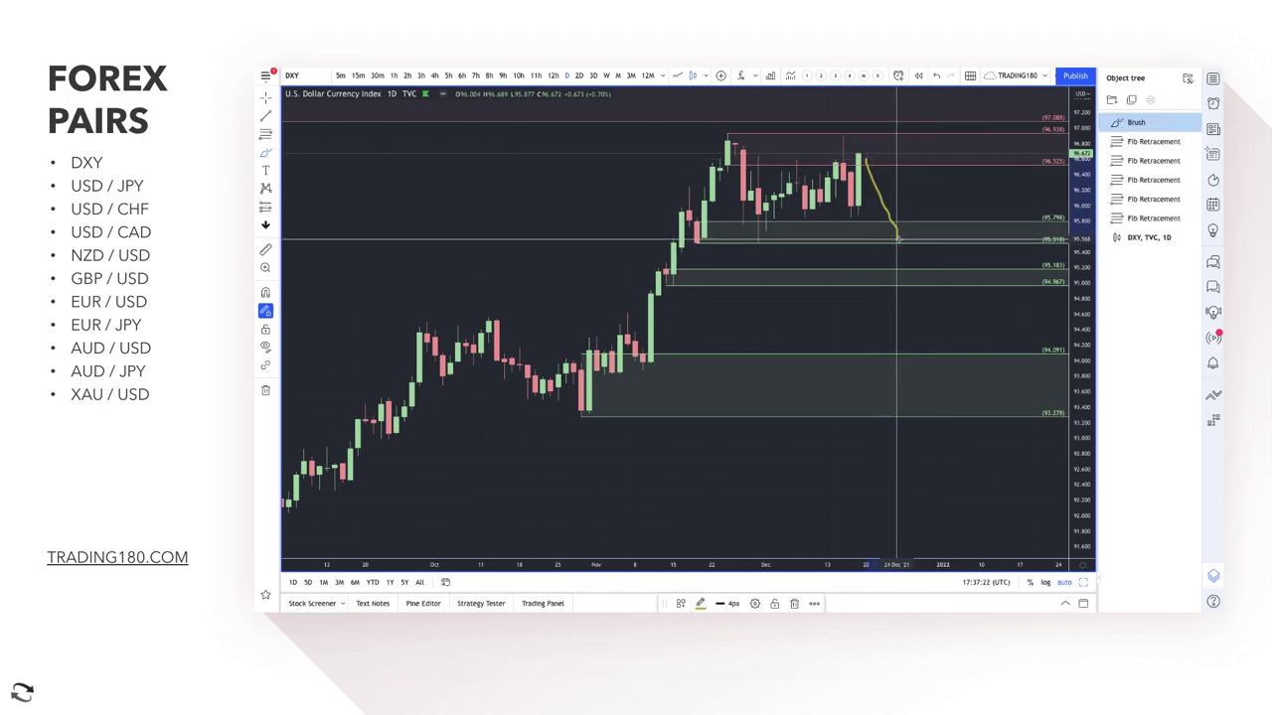
{"action": "mouse_move", "coordinate": [897, 234]}
{"action": "left_mouse_down"}
{"action": "mouse_move", "coordinate": [980, 176]}
{"action": "mouse_move", "coordinate": [902, 270]}
{"action": "mouse_move", "coordinate": [982, 239]}
{"action": "left_mouse_up"}
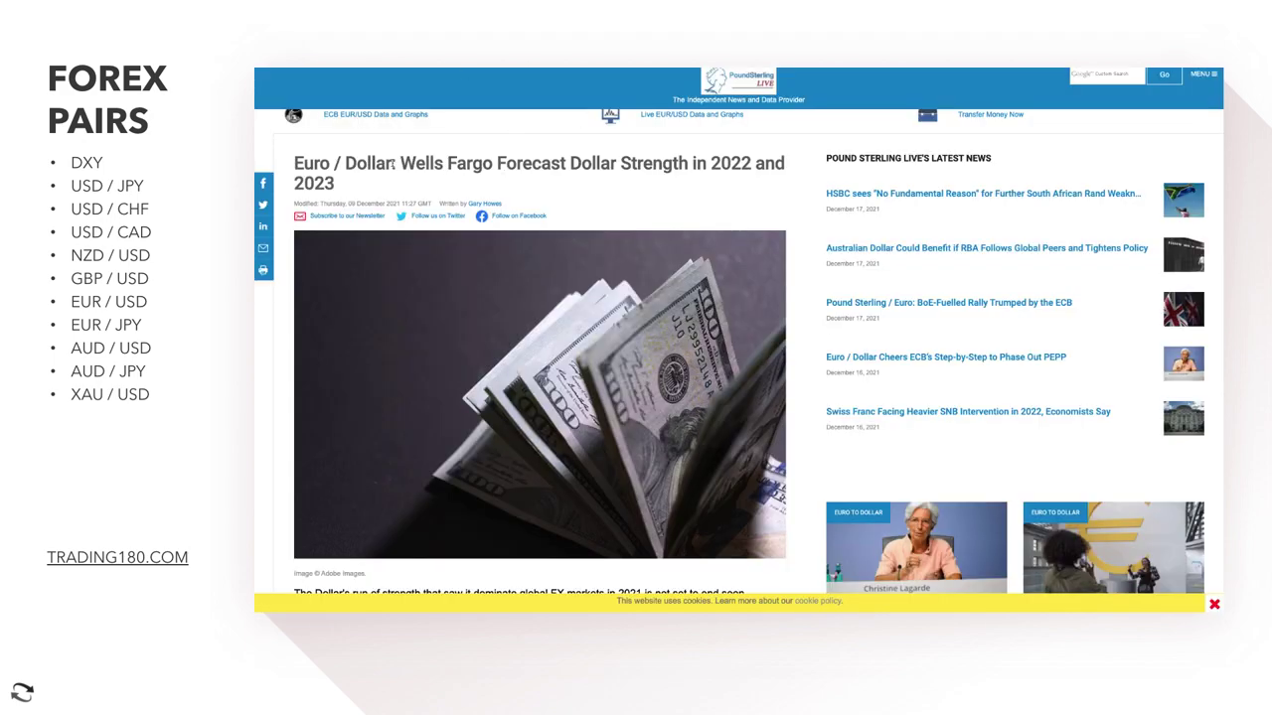
Step: Switch to the Pound Sterling Live article on Wells Fargo's dollar forecast and read its headline and first three paragraphs
{"action": "scroll", "coordinate": [393, 166], "scroll_direction": "up", "scroll_amount": 1}
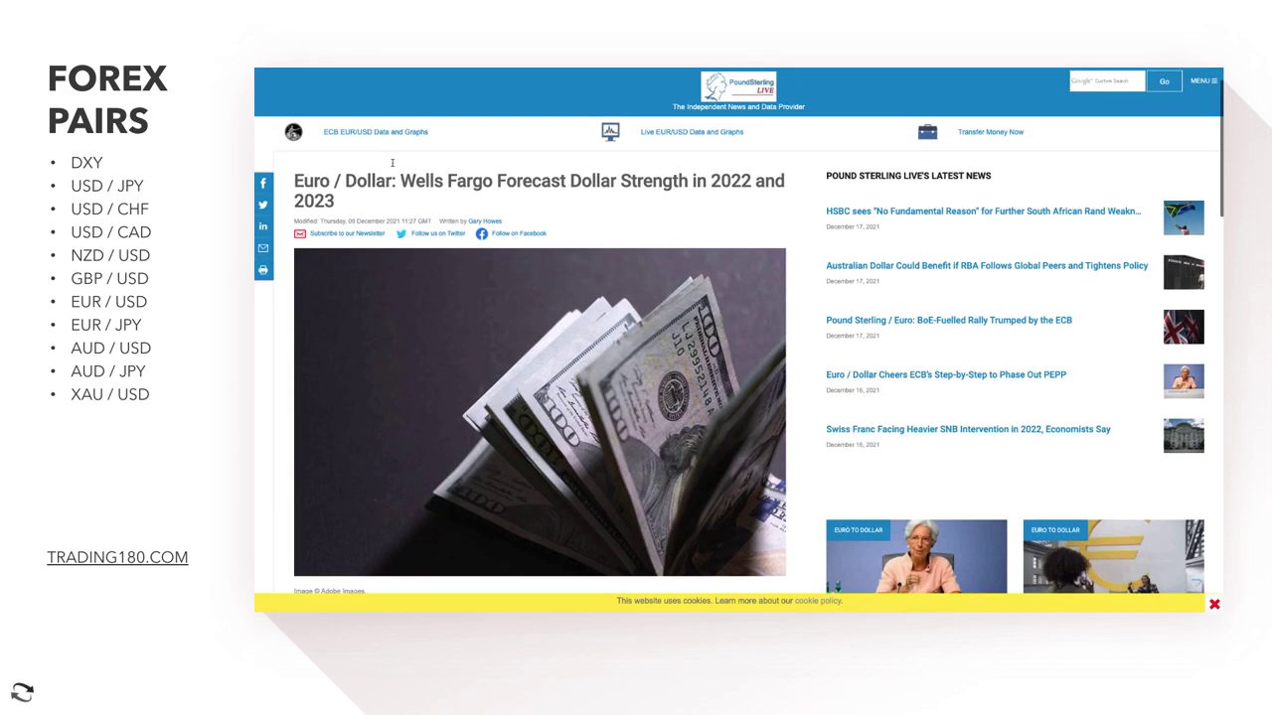
{"action": "scroll", "coordinate": [393, 166], "scroll_direction": "down", "scroll_amount": 1}
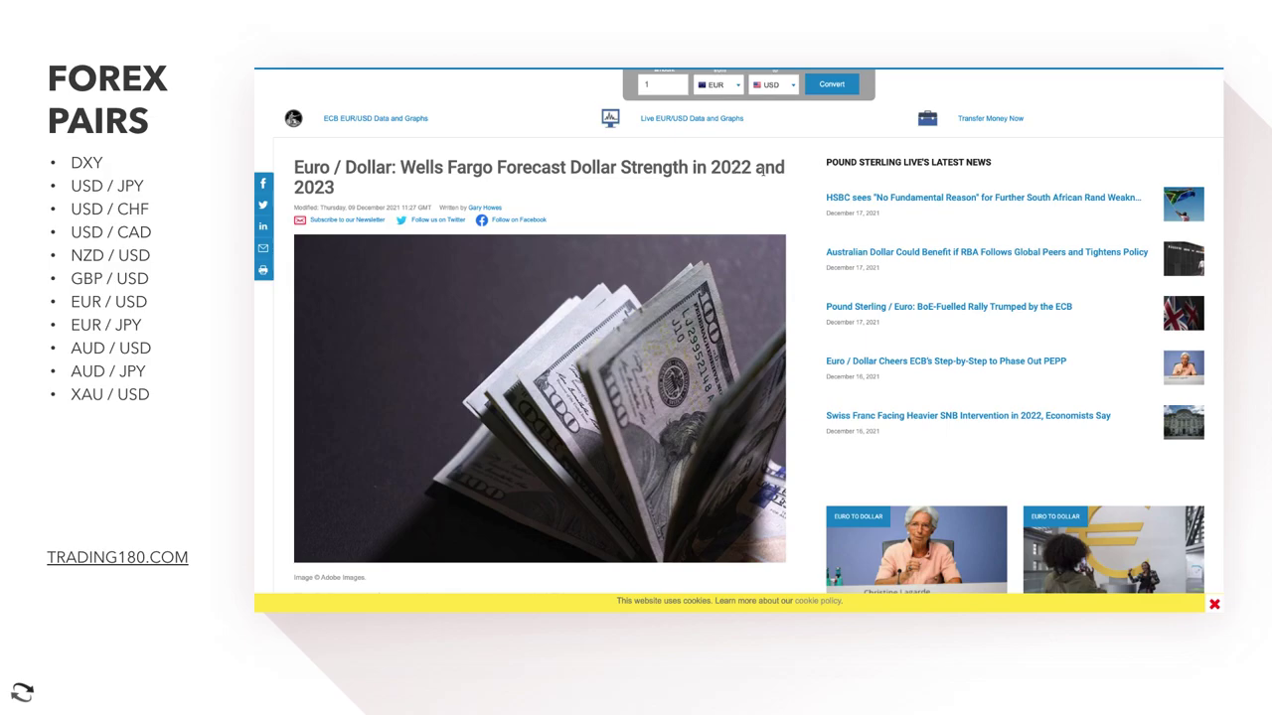
{"action": "scroll", "coordinate": [521, 271], "scroll_direction": "down", "scroll_amount": 5}
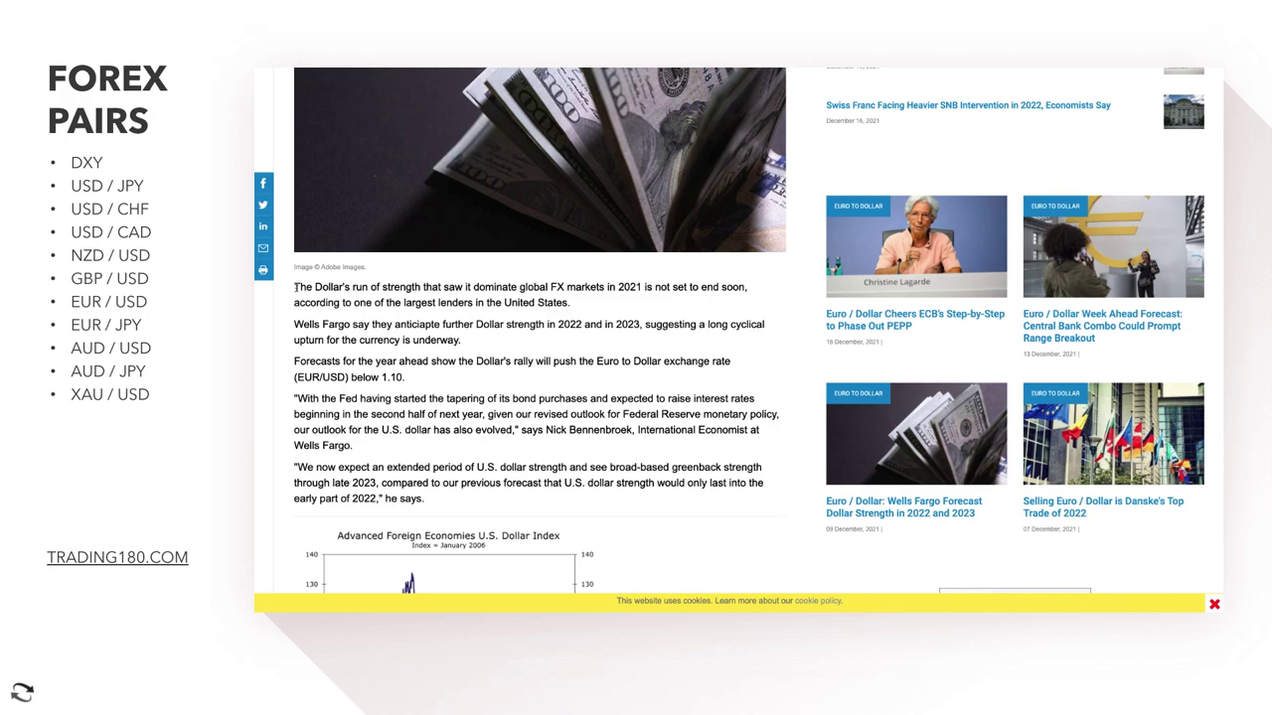
{"action": "left_click_drag", "start_coordinate": [295, 287], "coordinate": [463, 287]}
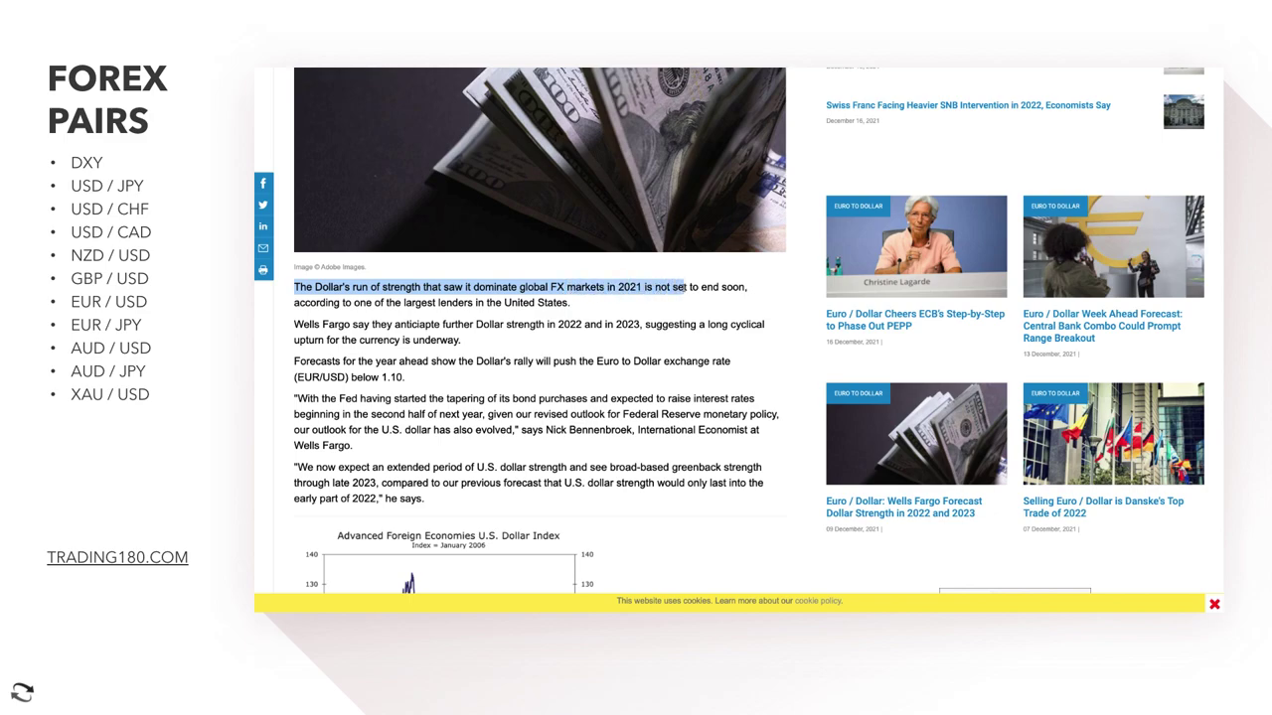
{"action": "left_click_drag", "start_coordinate": [747, 287], "coordinate": [471, 324]}
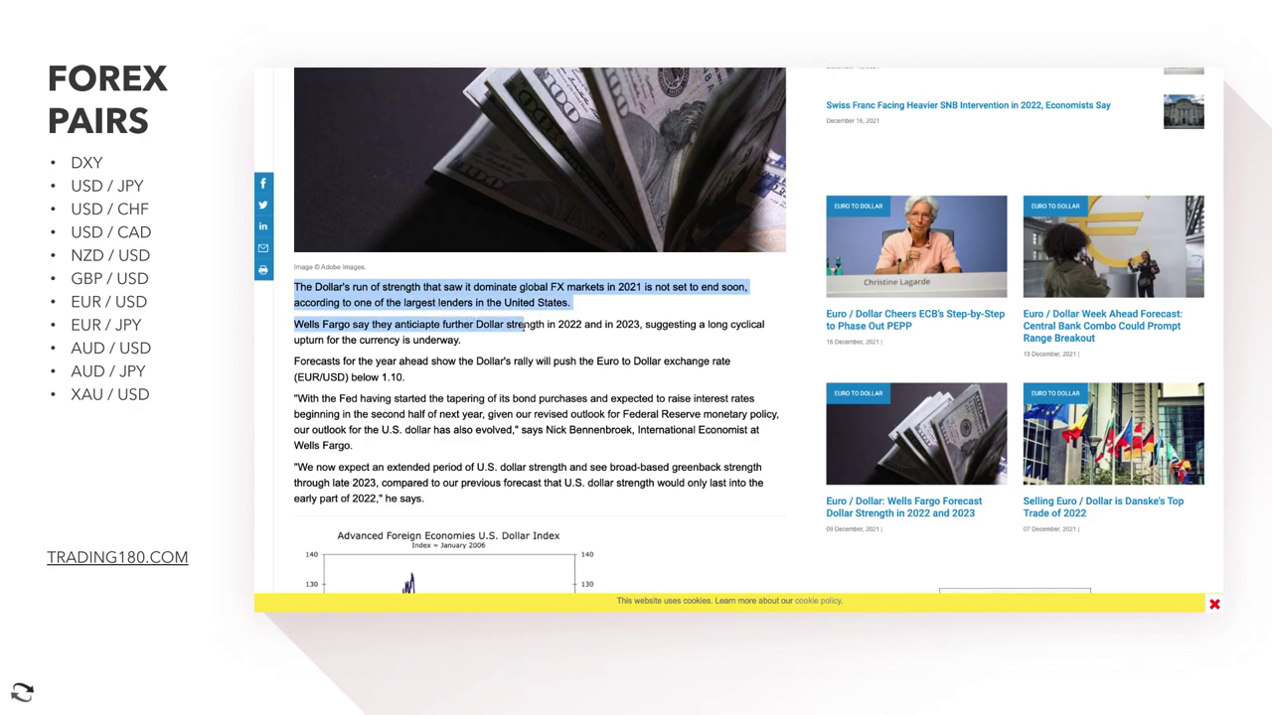
{"action": "left_click_drag", "start_coordinate": [589, 327], "coordinate": [600, 327]}
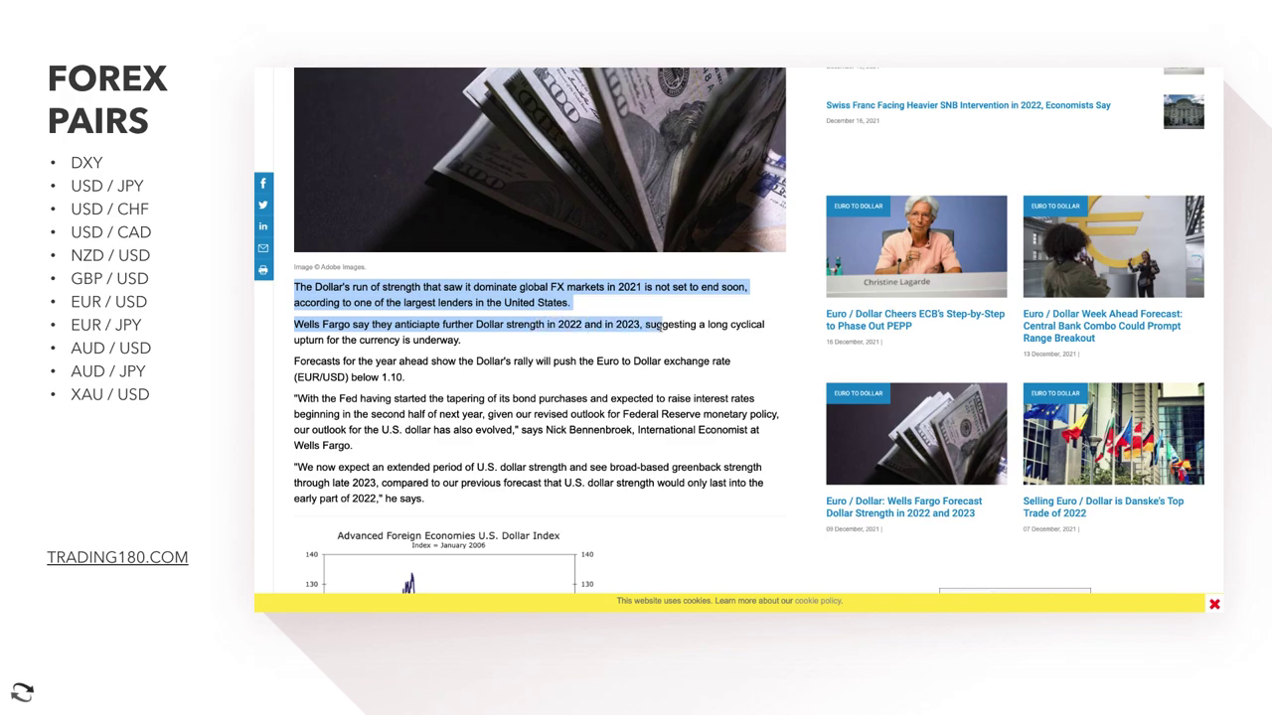
{"action": "left_click_drag", "start_coordinate": [686, 326], "coordinate": [341, 340]}
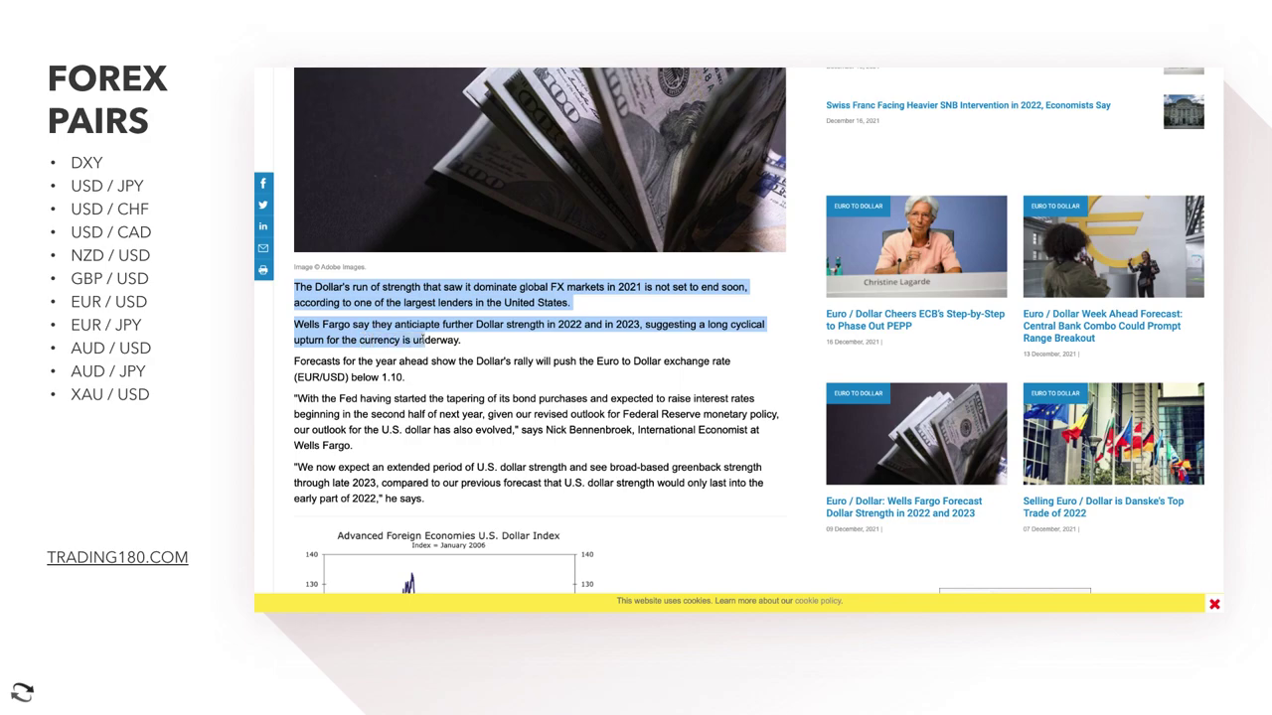
{"action": "left_click_drag", "start_coordinate": [320, 358], "coordinate": [373, 378]}
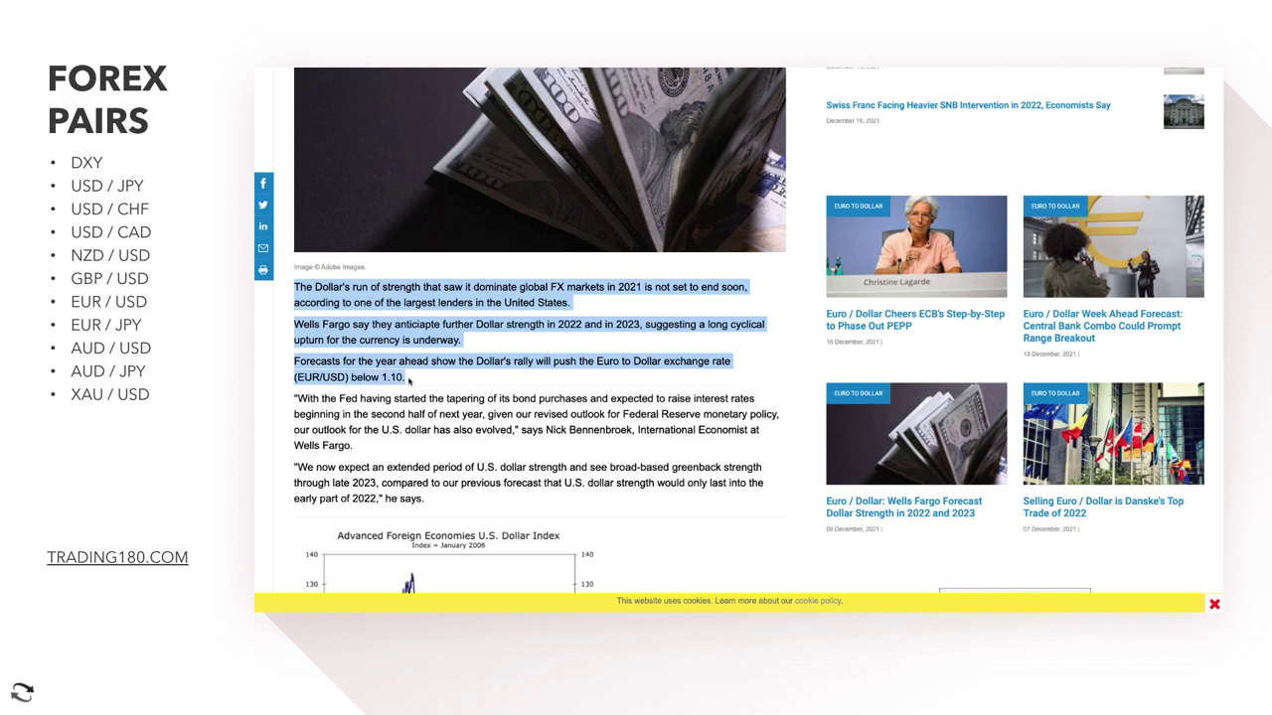
{"action": "left_click", "coordinate": [460, 382]}
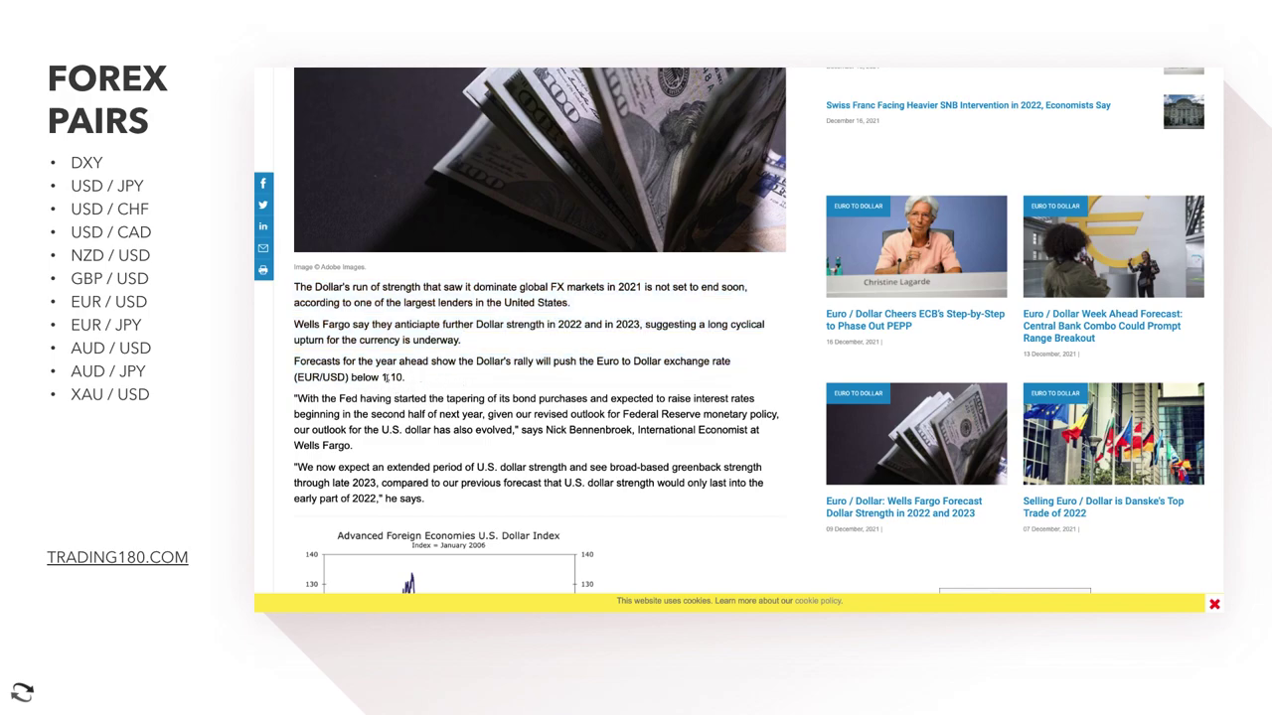
Step: Read the article's two quoted paragraphs about Fed tapering, interest rate rises and the extended period of U.S. dollar strength
{"action": "left_click_drag", "start_coordinate": [294, 397], "coordinate": [594, 398]}
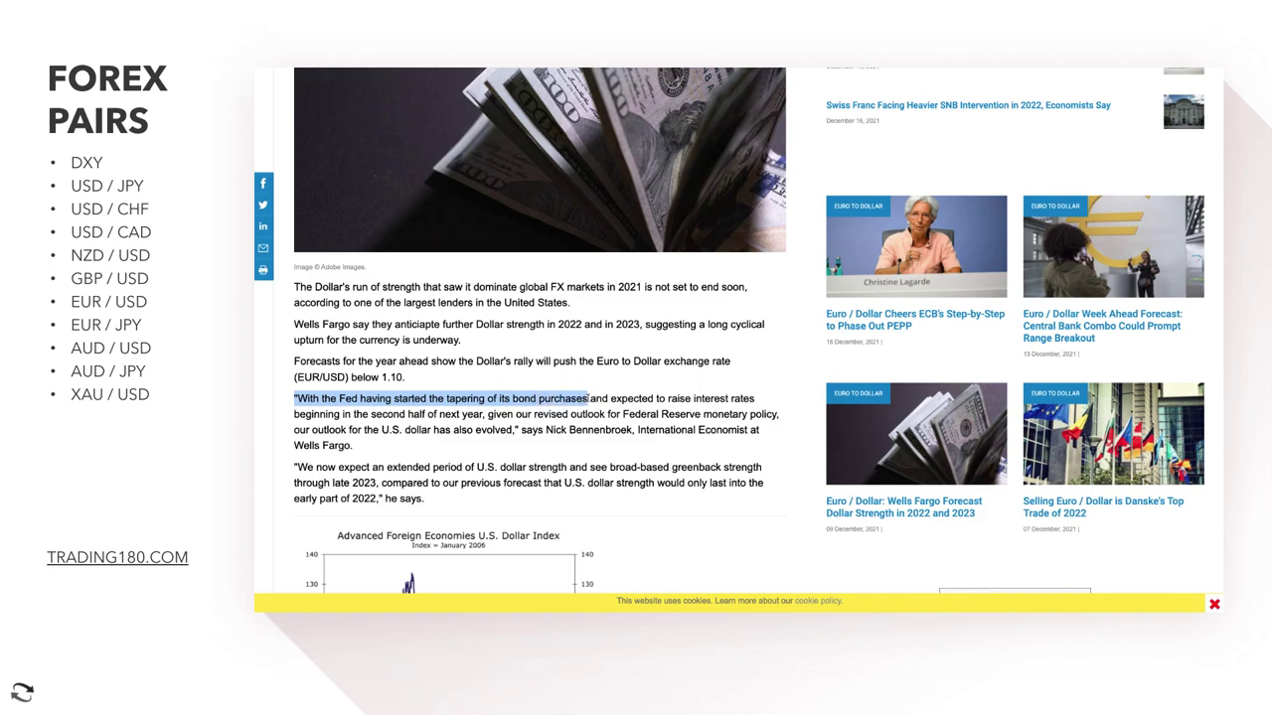
{"action": "left_click_drag", "start_coordinate": [639, 399], "coordinate": [463, 415]}
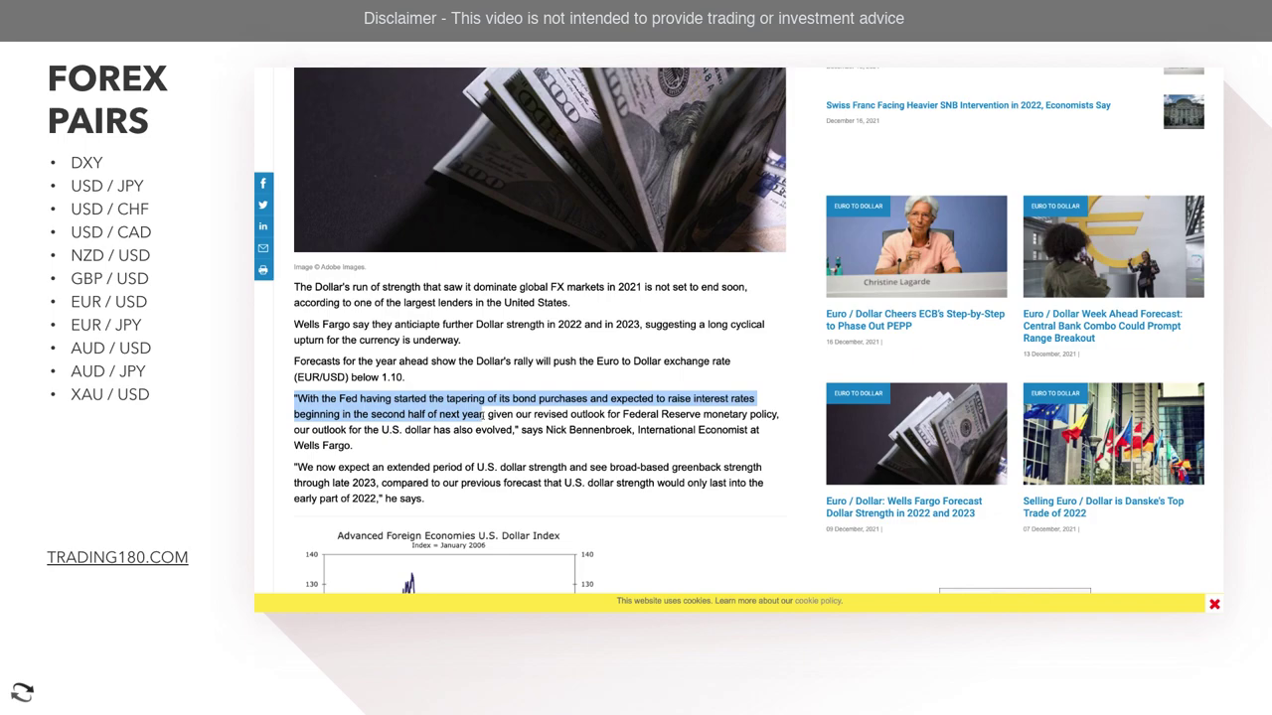
{"action": "left_click_drag", "start_coordinate": [482, 414], "coordinate": [464, 445]}
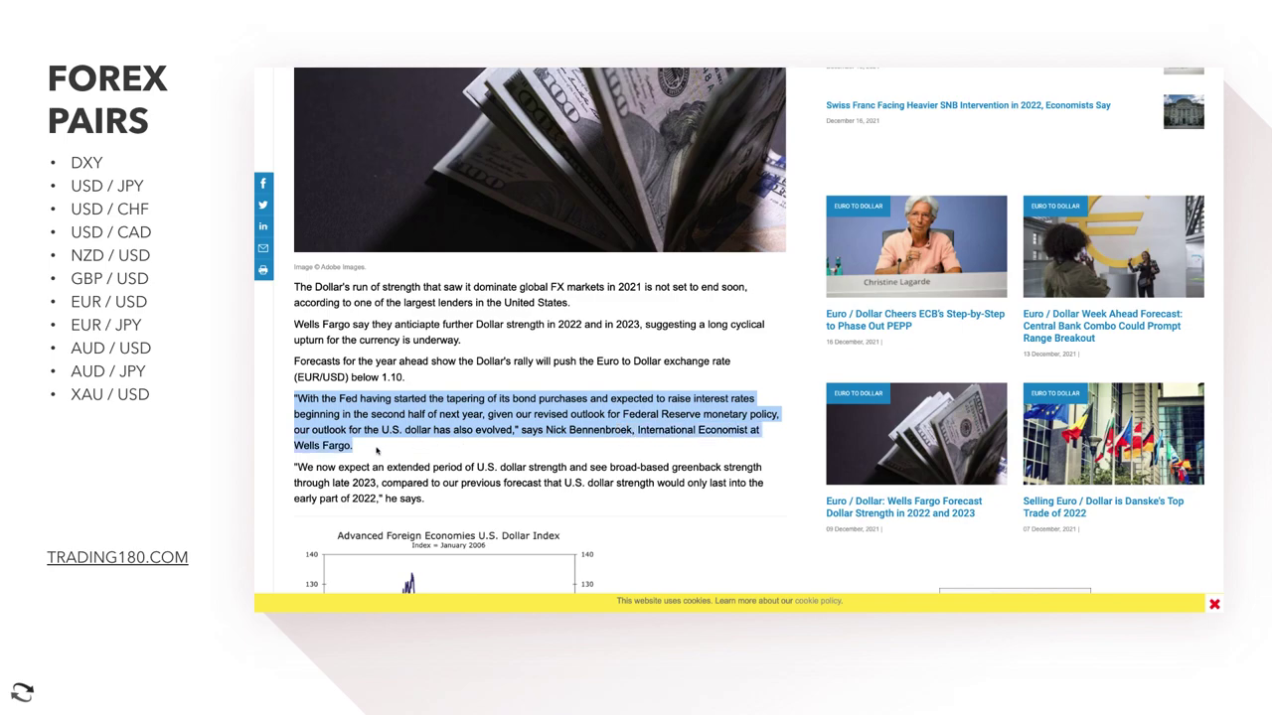
{"action": "left_click", "coordinate": [305, 464]}
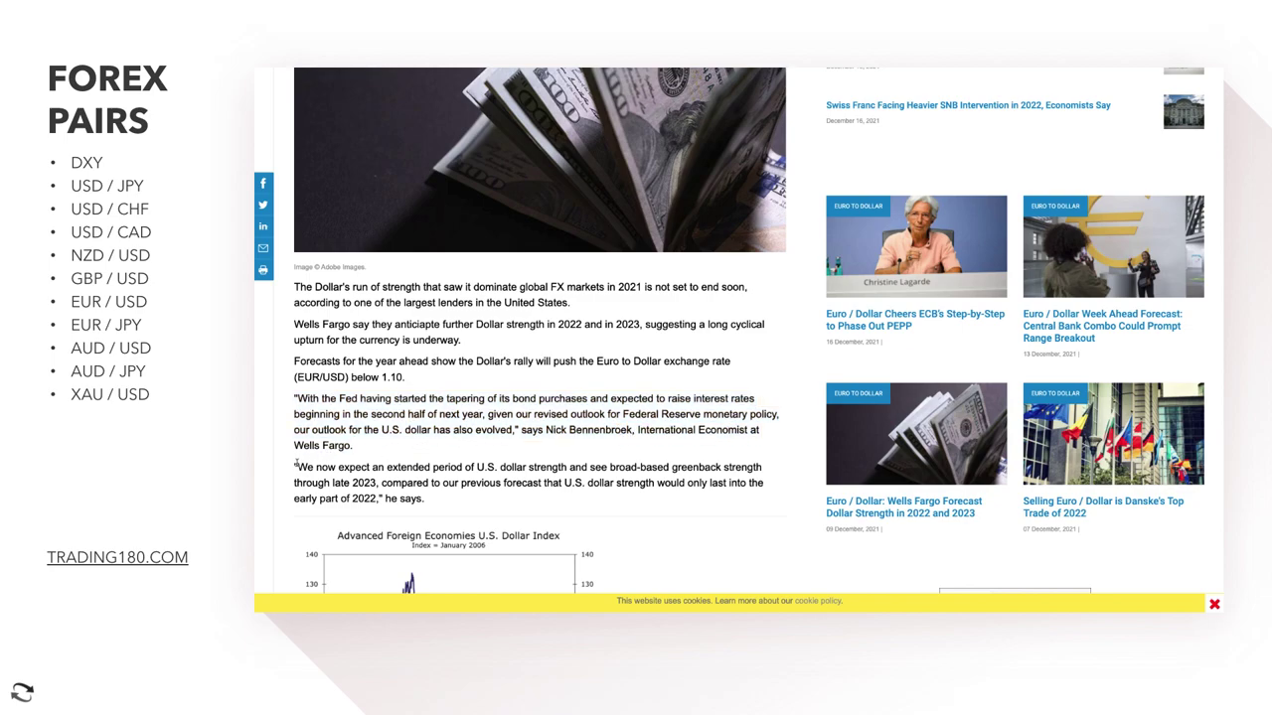
{"action": "left_click_drag", "start_coordinate": [297, 464], "coordinate": [405, 463]}
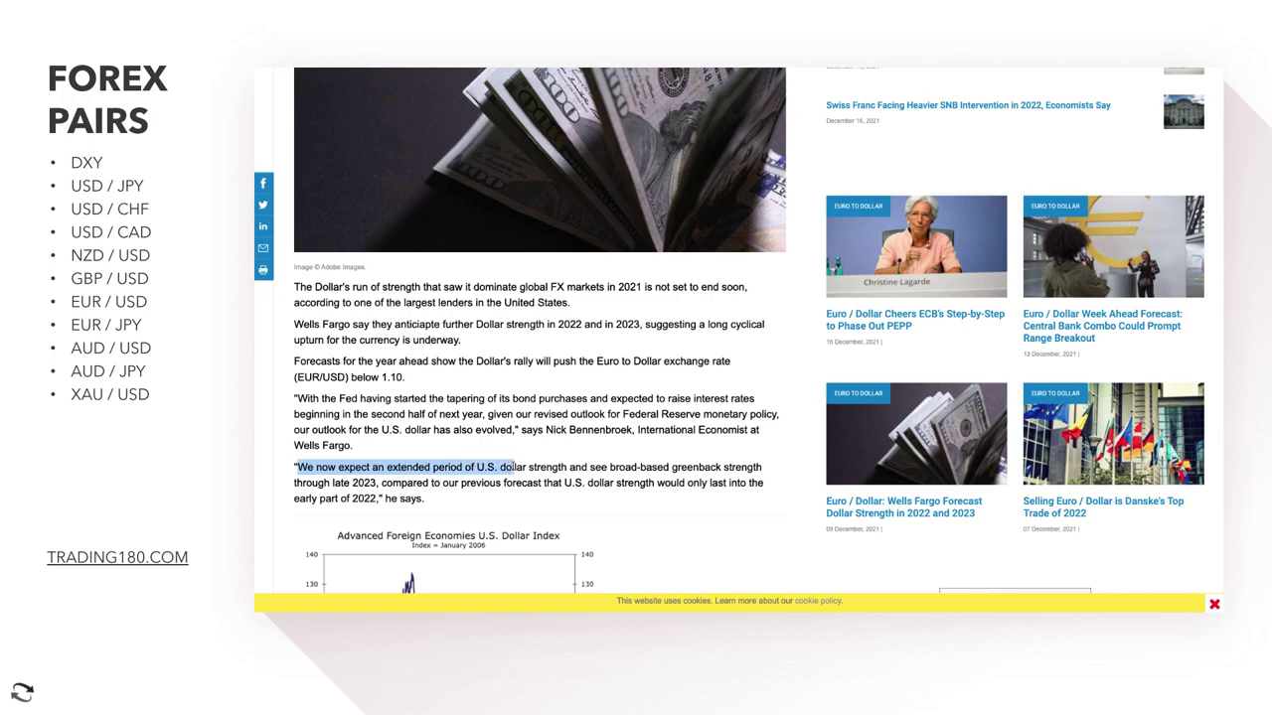
{"action": "left_click_drag", "start_coordinate": [542, 467], "coordinate": [375, 500]}
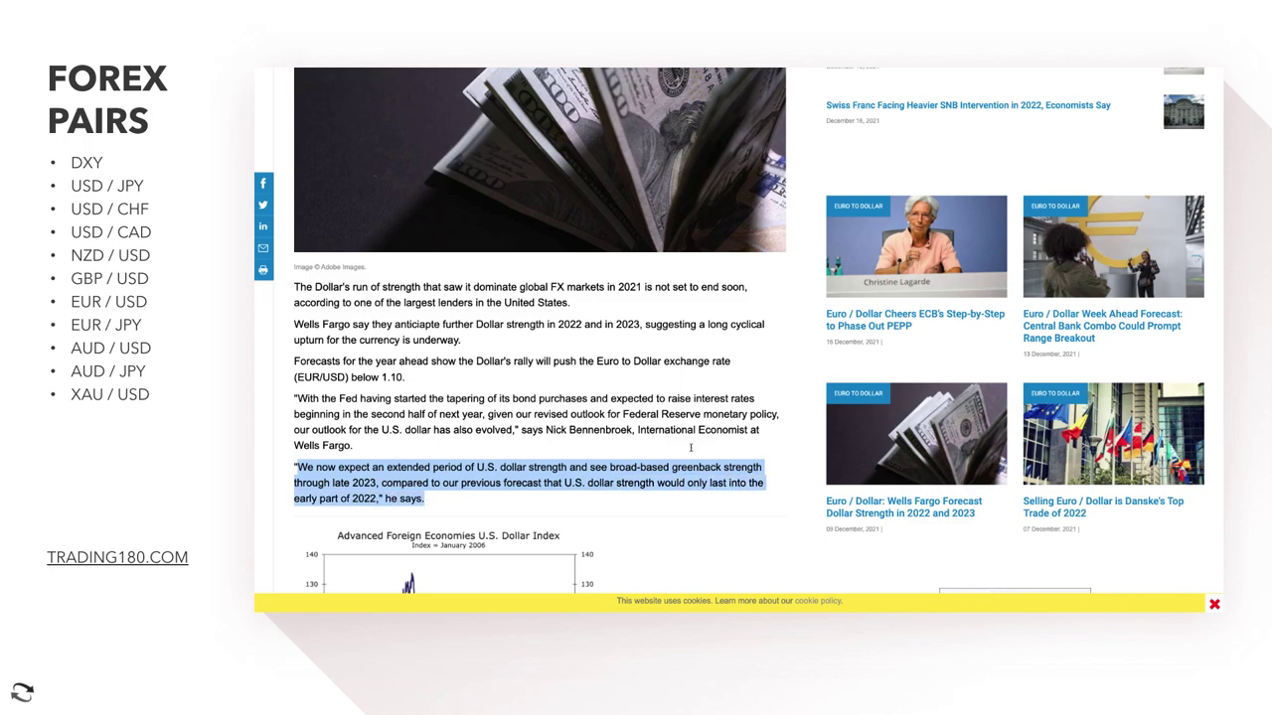
{"action": "scroll", "coordinate": [690, 318], "scroll_direction": "up", "scroll_amount": 1}
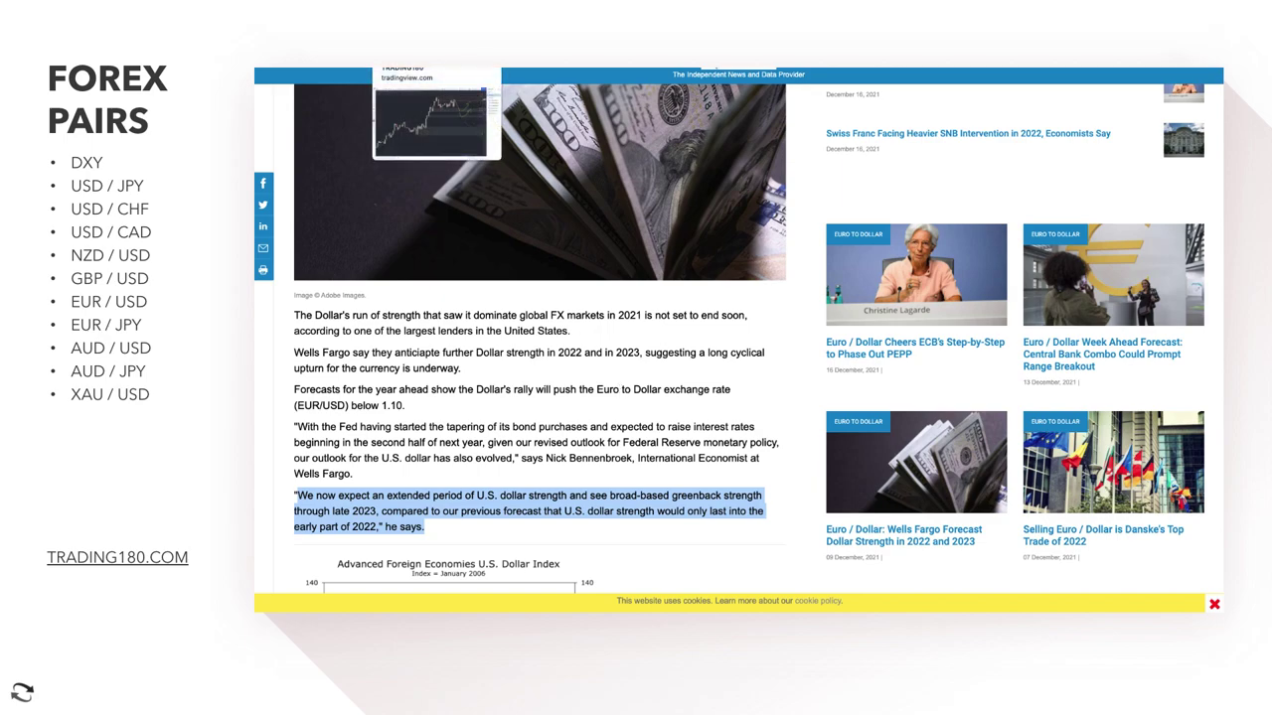
Step: Return to the TradingView DXY chart and brush an upward arrow through the supply zones, then circle the current price and the area above supply
{"action": "left_click", "coordinate": [437, 66]}
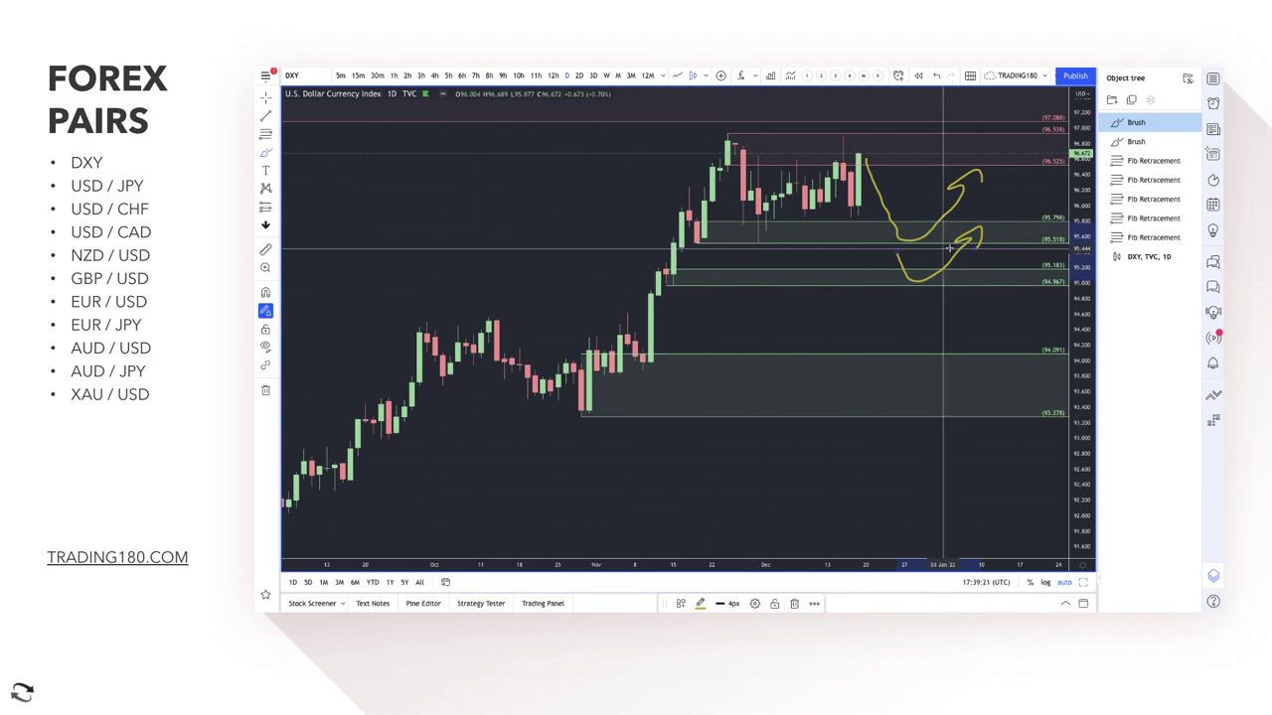
{"action": "left_click", "coordinate": [272, 153]}
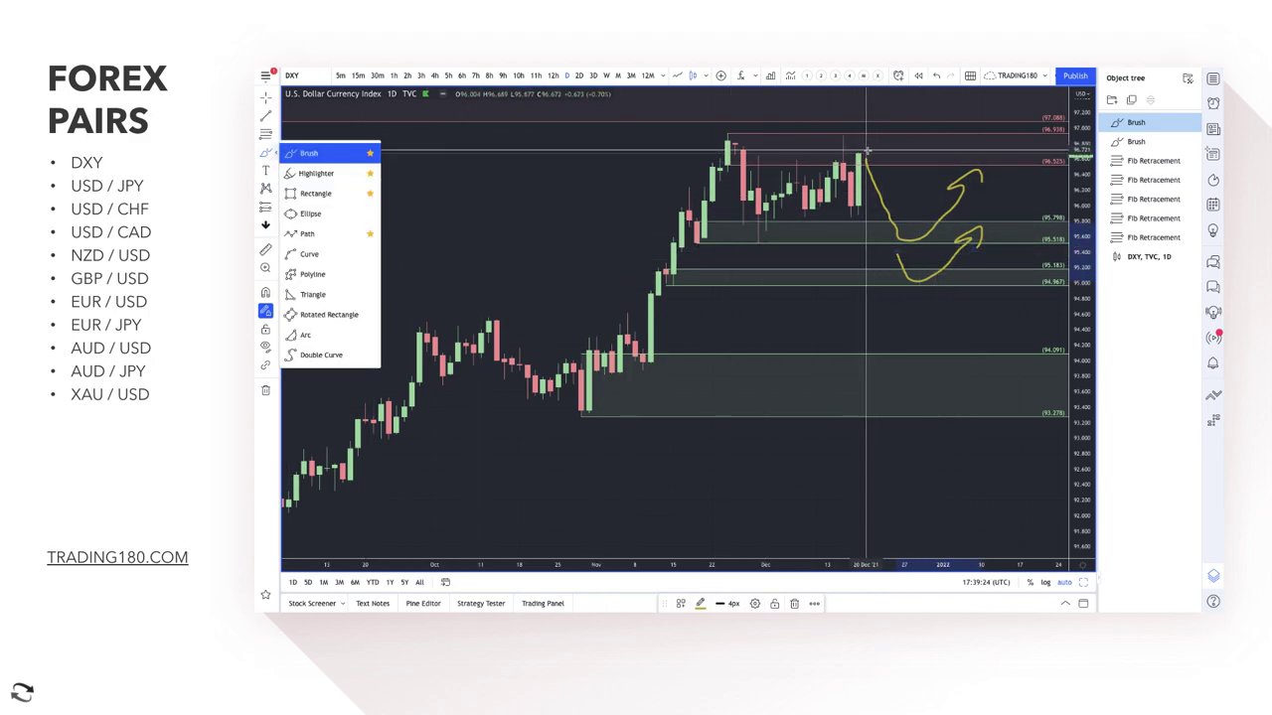
{"action": "left_click_drag", "start_coordinate": [873, 149], "coordinate": [894, 92]}
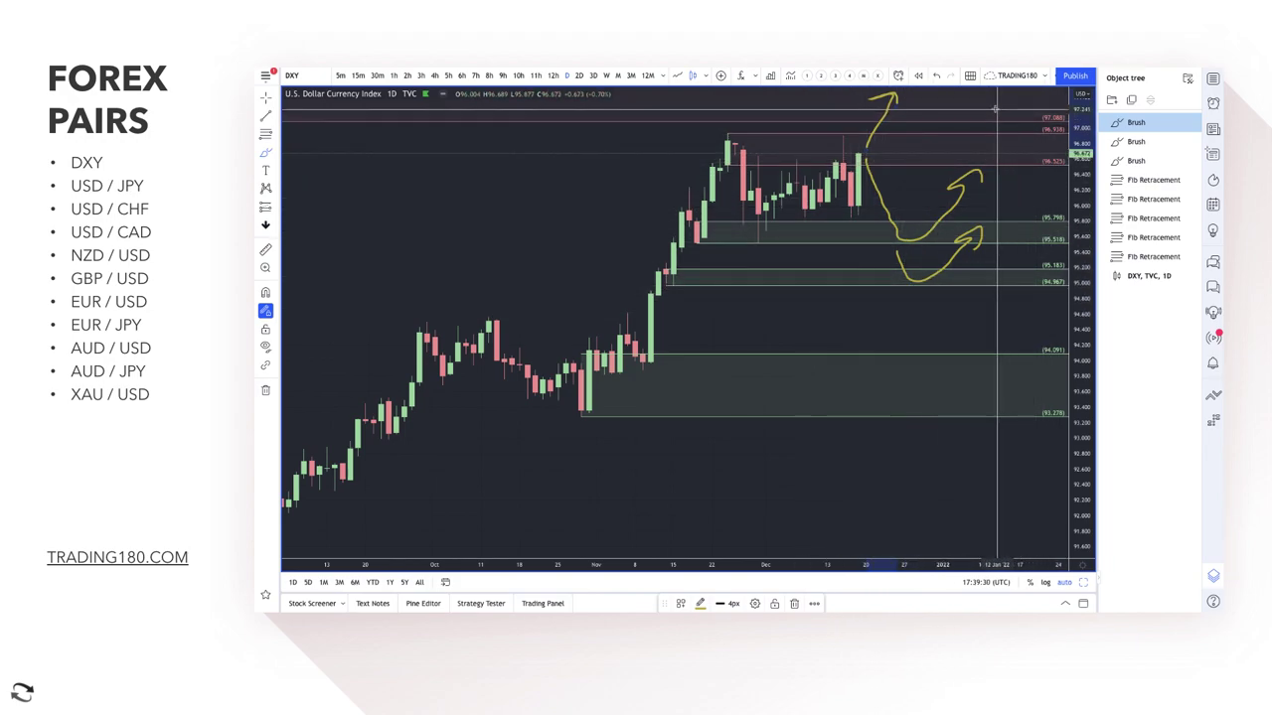
{"action": "left_click_drag", "start_coordinate": [987, 119], "coordinate": [986, 94]}
{"action": "mouse_move", "coordinate": [865, 157]}
{"action": "left_mouse_down"}
{"action": "mouse_move", "coordinate": [853, 139]}
{"action": "mouse_move", "coordinate": [888, 145]}
{"action": "mouse_move", "coordinate": [866, 164]}
{"action": "left_mouse_up"}
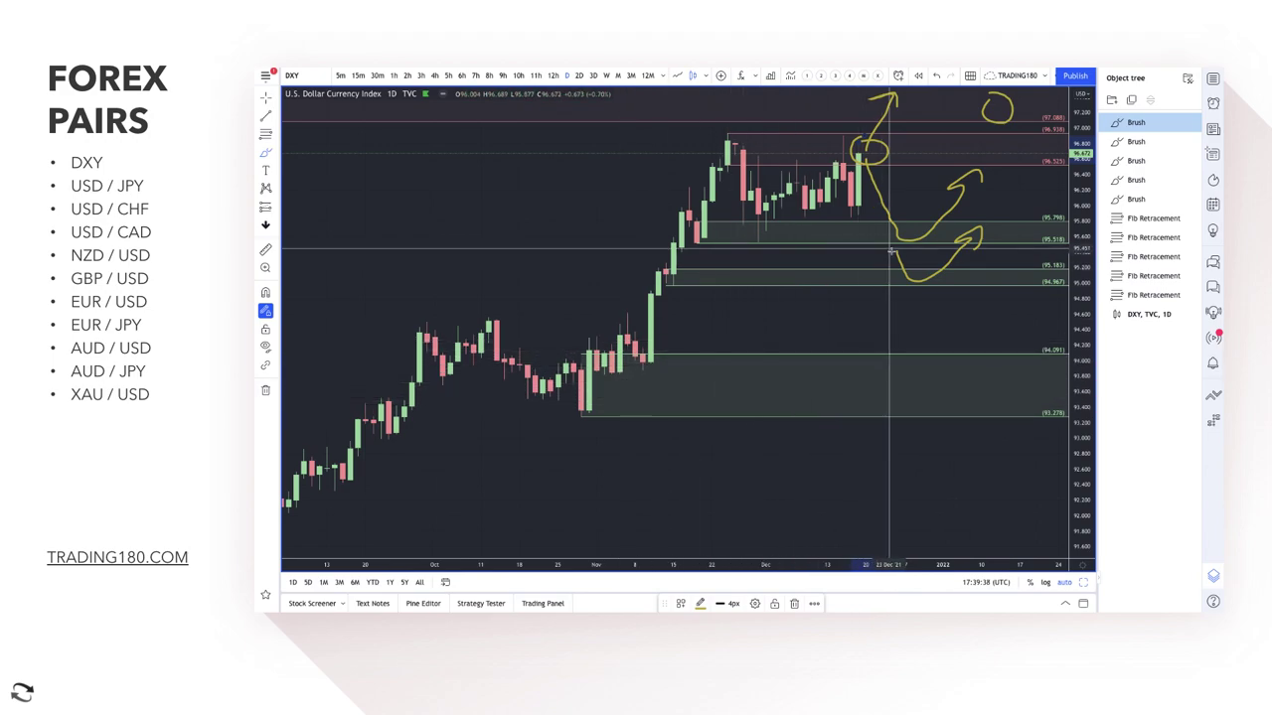
{"action": "scroll", "coordinate": [843, 318], "scroll_direction": "down", "scroll_amount": 2}
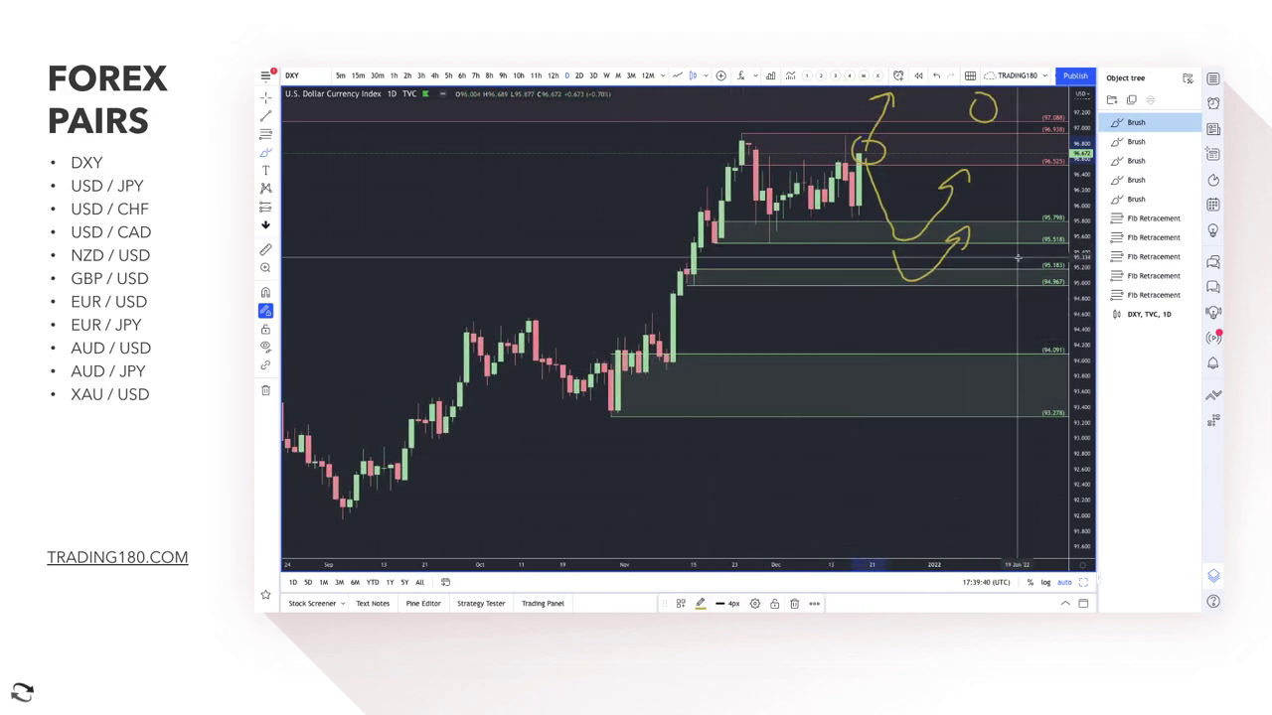
{"action": "left_click", "coordinate": [1019, 205]}
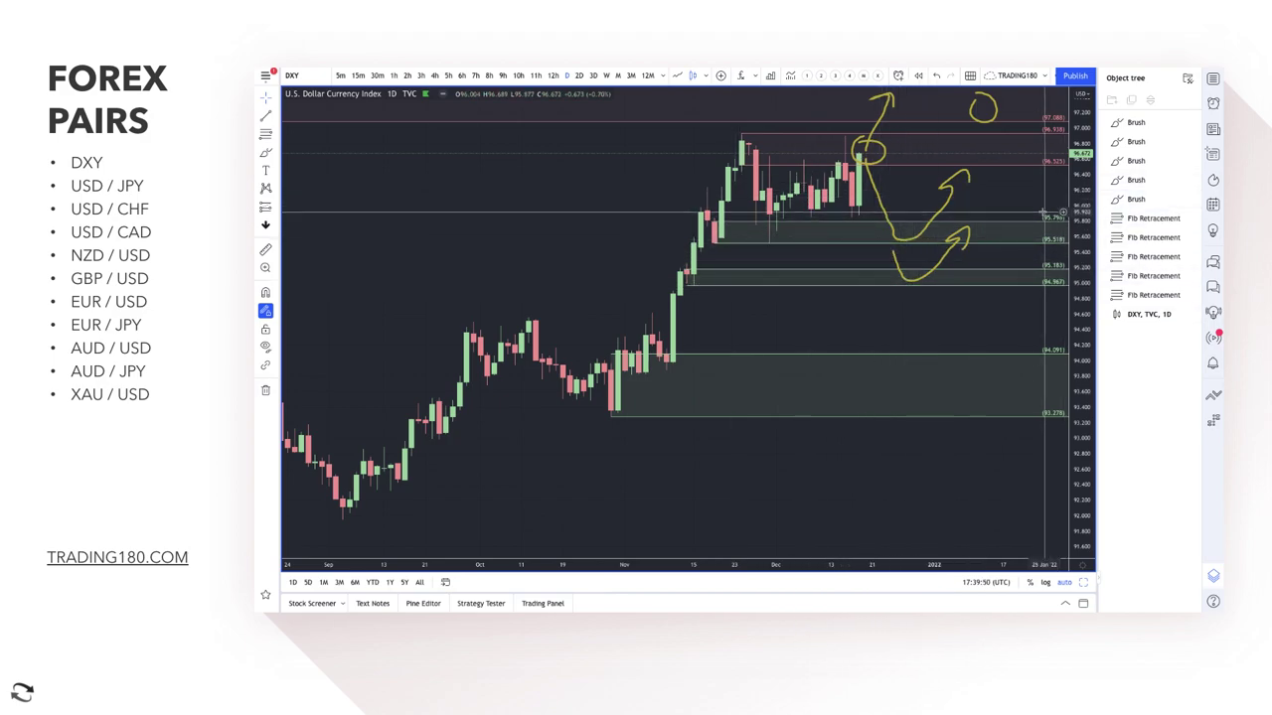
Step: Switch the chart to USDJPY from the watchlist and re-anchor the November demand zone at the 30 November low, spanning 113.202 to 112.558
{"action": "left_click", "coordinate": [1212, 78]}
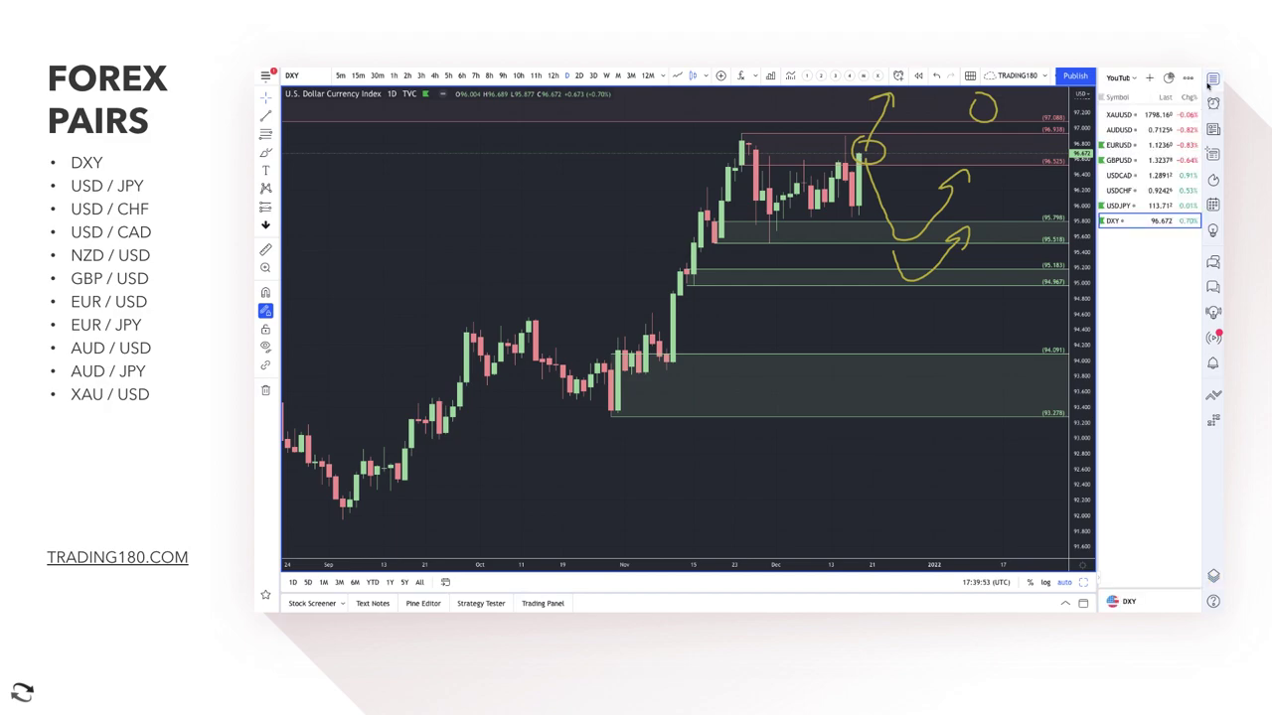
{"action": "left_click", "coordinate": [1136, 206]}
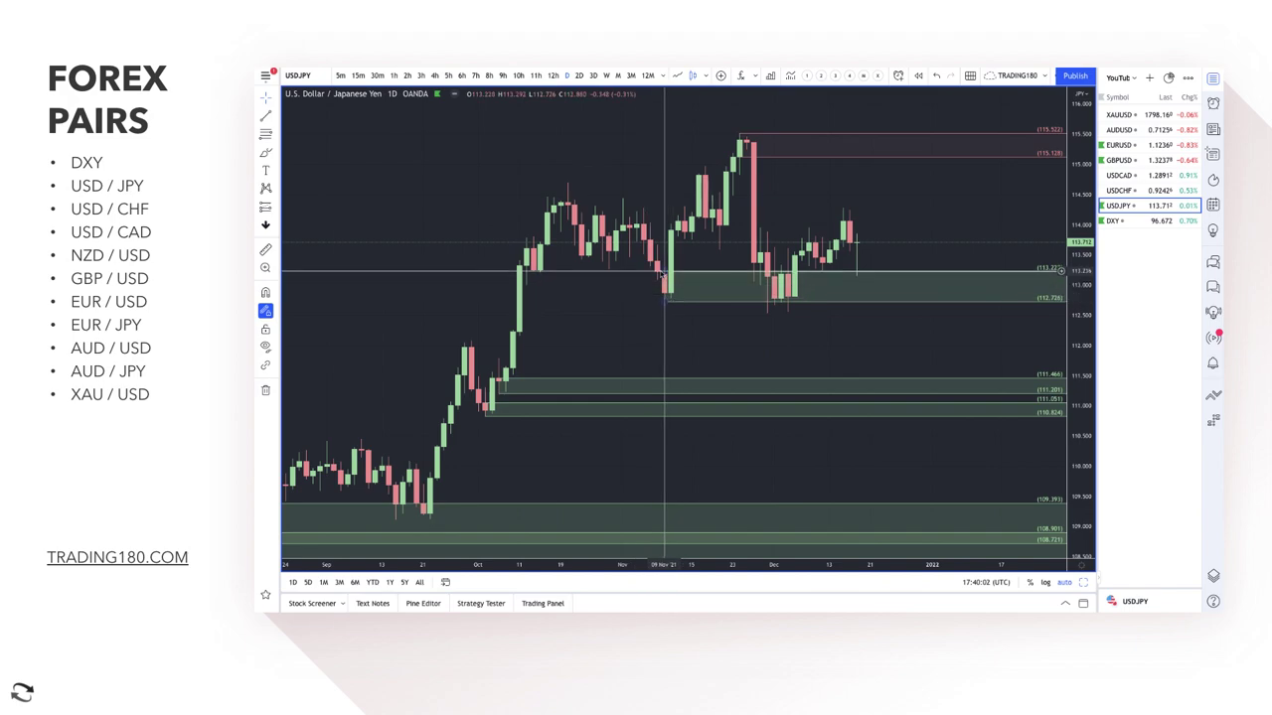
{"action": "left_click_drag", "start_coordinate": [665, 275], "coordinate": [767, 312]}
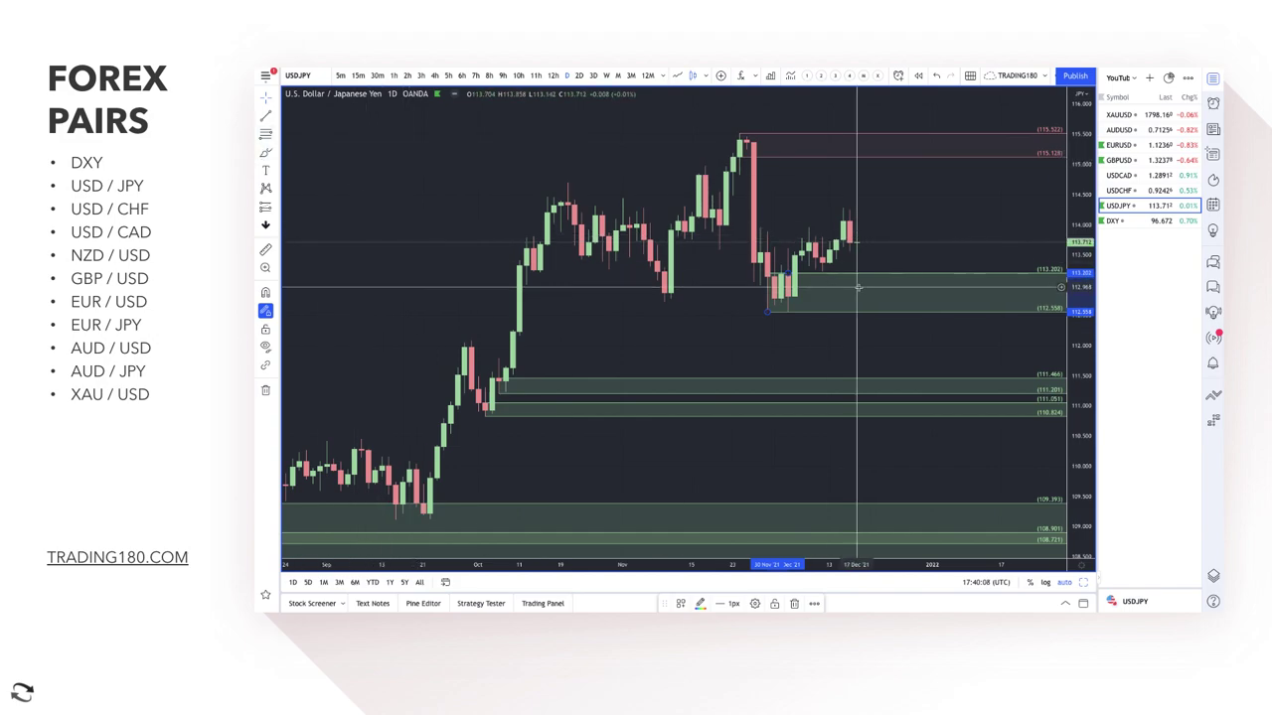
{"action": "key", "text": "Escape"}
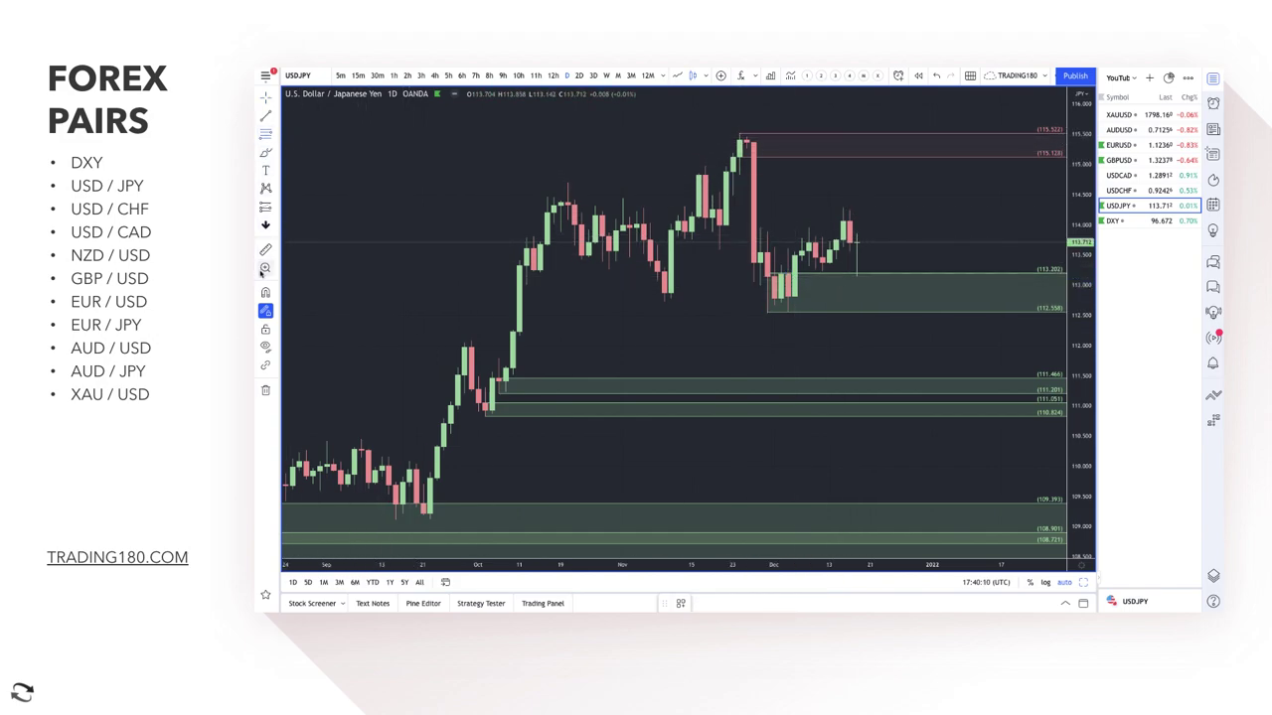
Step: Turn on magnet mode and try a Fib Retracement zone at the 10 December candle with the 2. DEMAND template
{"action": "left_click", "coordinate": [266, 291]}
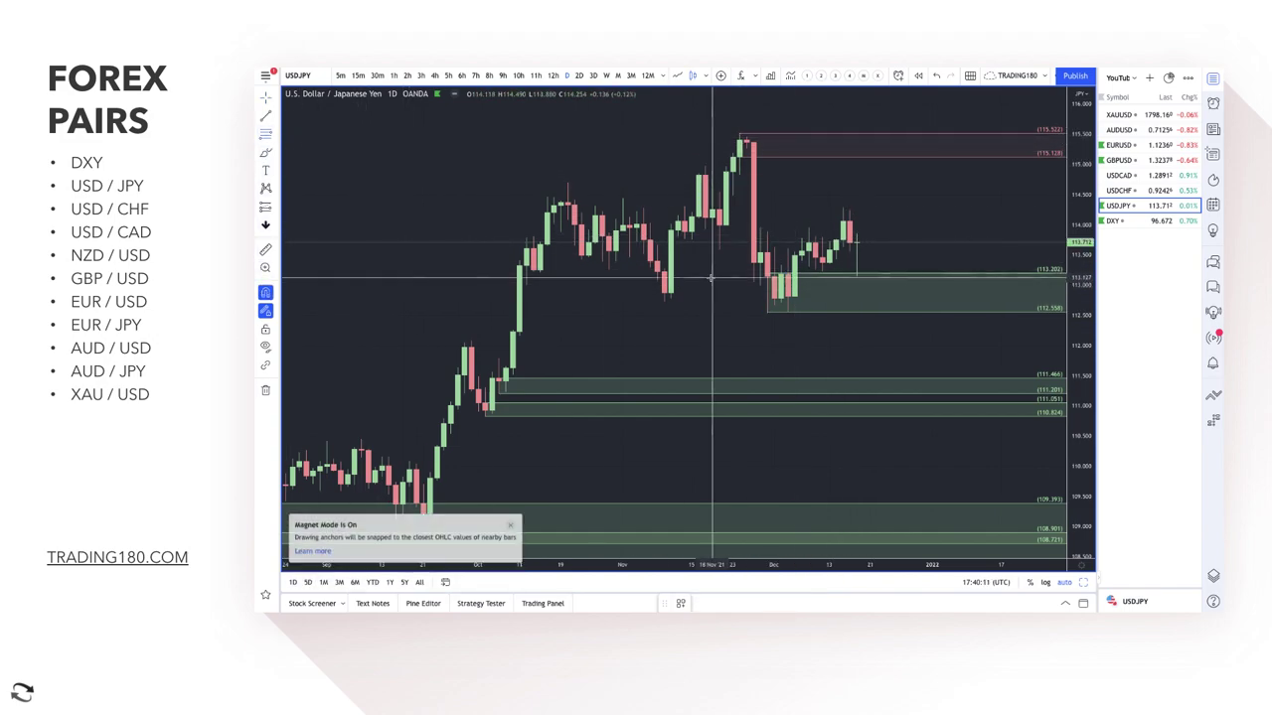
{"action": "left_click", "coordinate": [822, 271]}
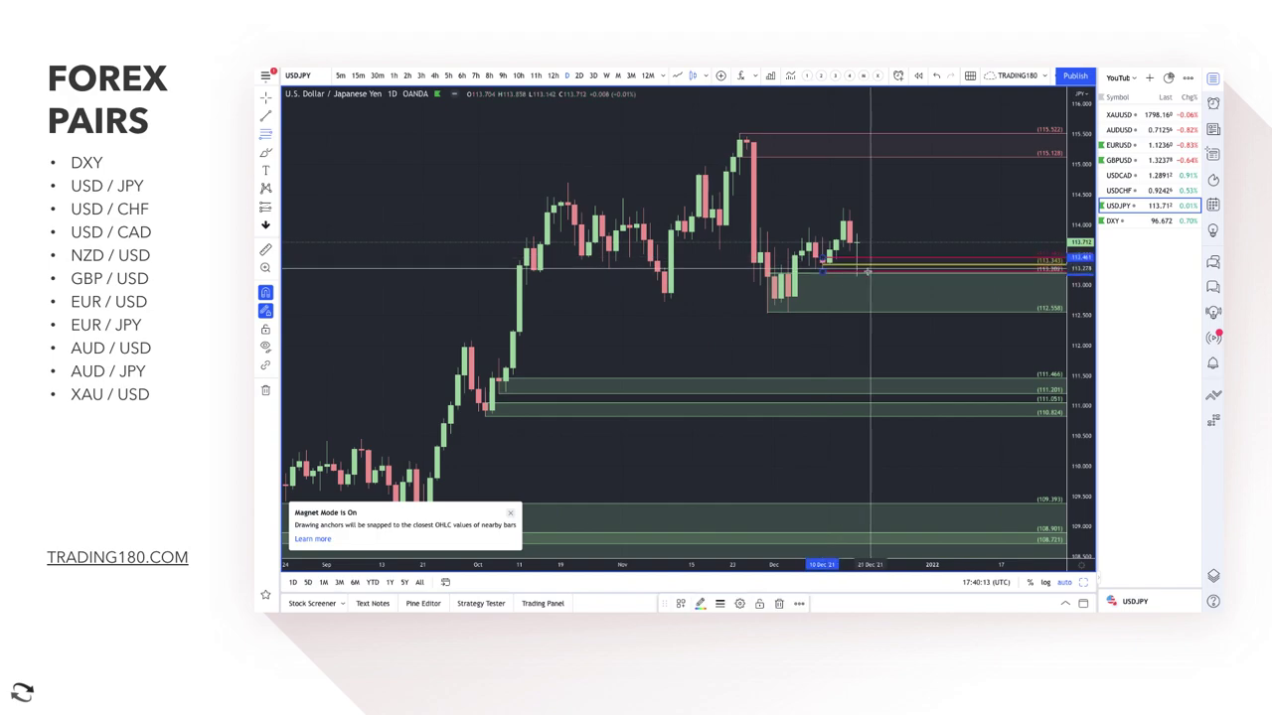
{"action": "left_click", "coordinate": [681, 604]}
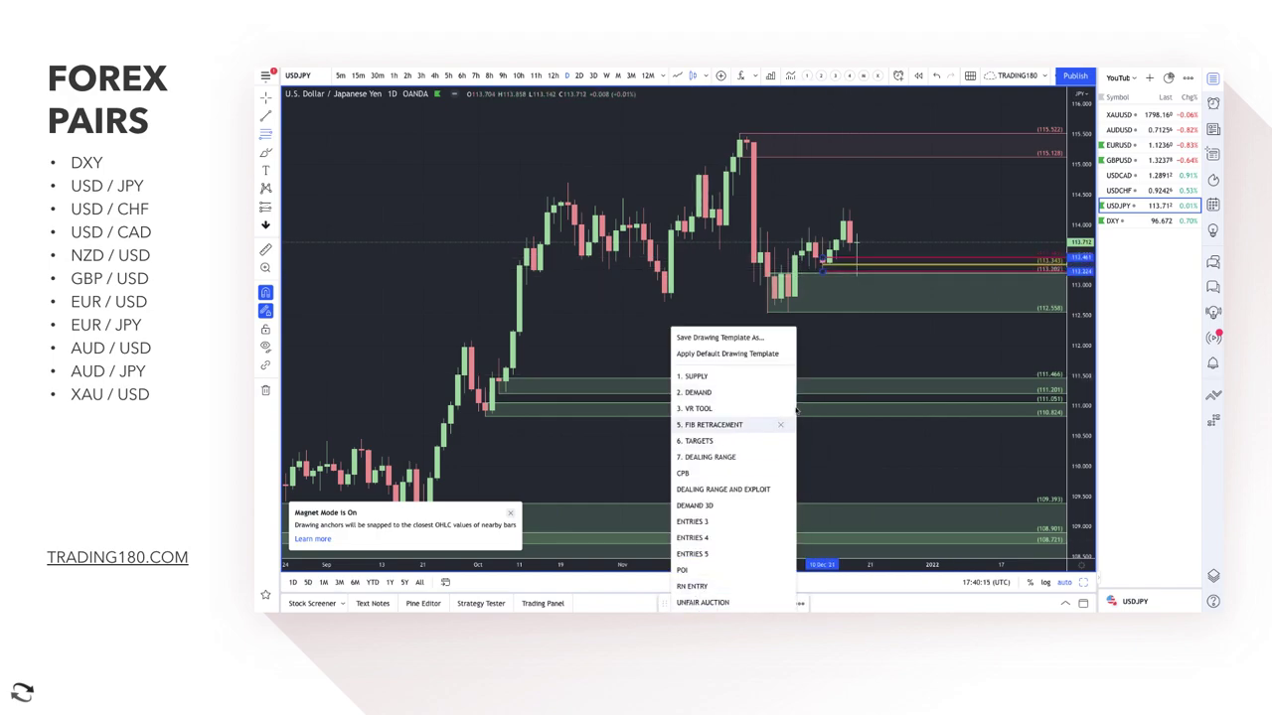
{"action": "left_click", "coordinate": [730, 394]}
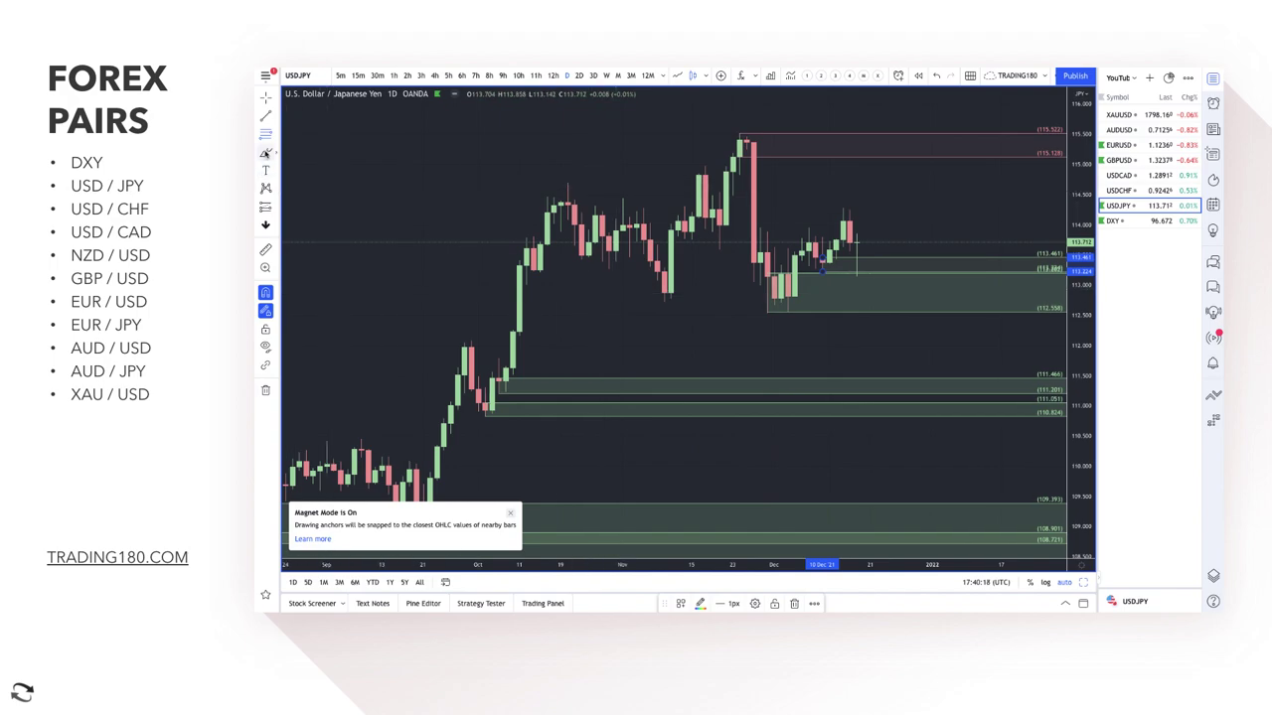
Step: Discard the 10 December zone and brush a path from the current price into the 113.202–112.558 demand zone and back up, ending in an arrowhead
{"action": "left_click", "coordinate": [883, 261]}
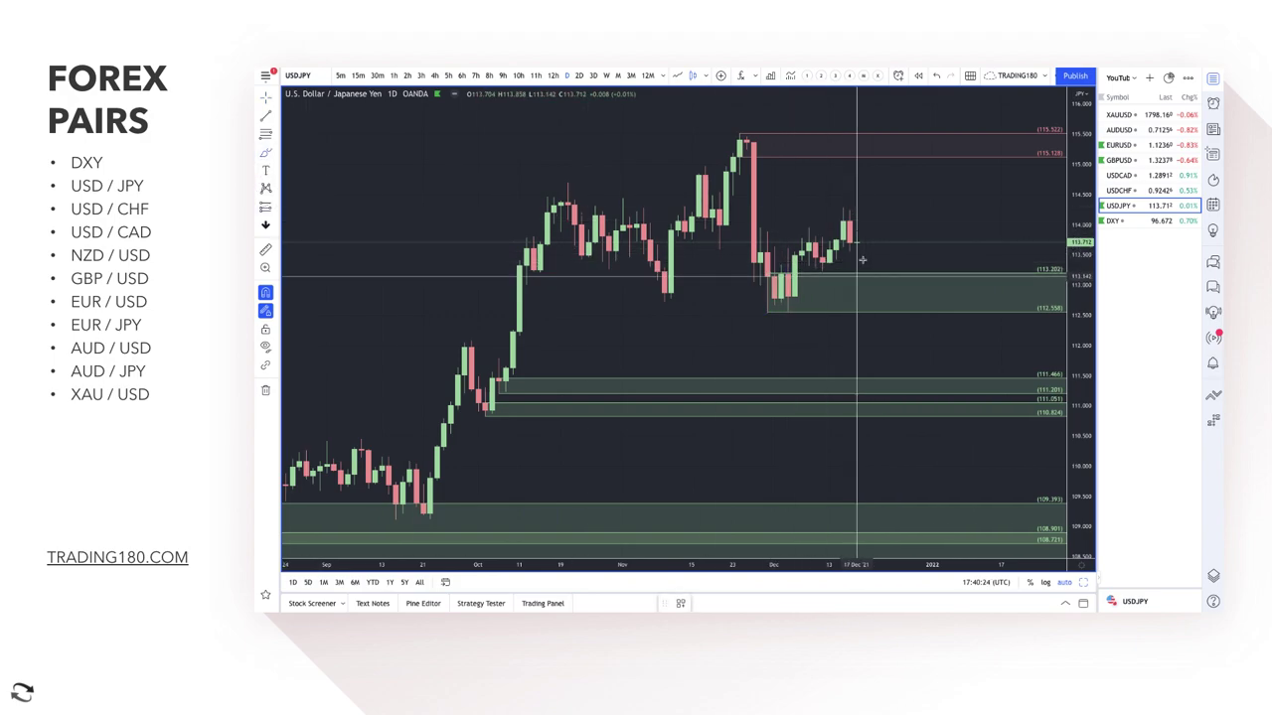
{"action": "mouse_move", "coordinate": [855, 246]}
{"action": "left_mouse_down"}
{"action": "mouse_move", "coordinate": [887, 307]}
{"action": "mouse_move", "coordinate": [957, 225]}
{"action": "mouse_move", "coordinate": [922, 249]}
{"action": "left_mouse_up"}
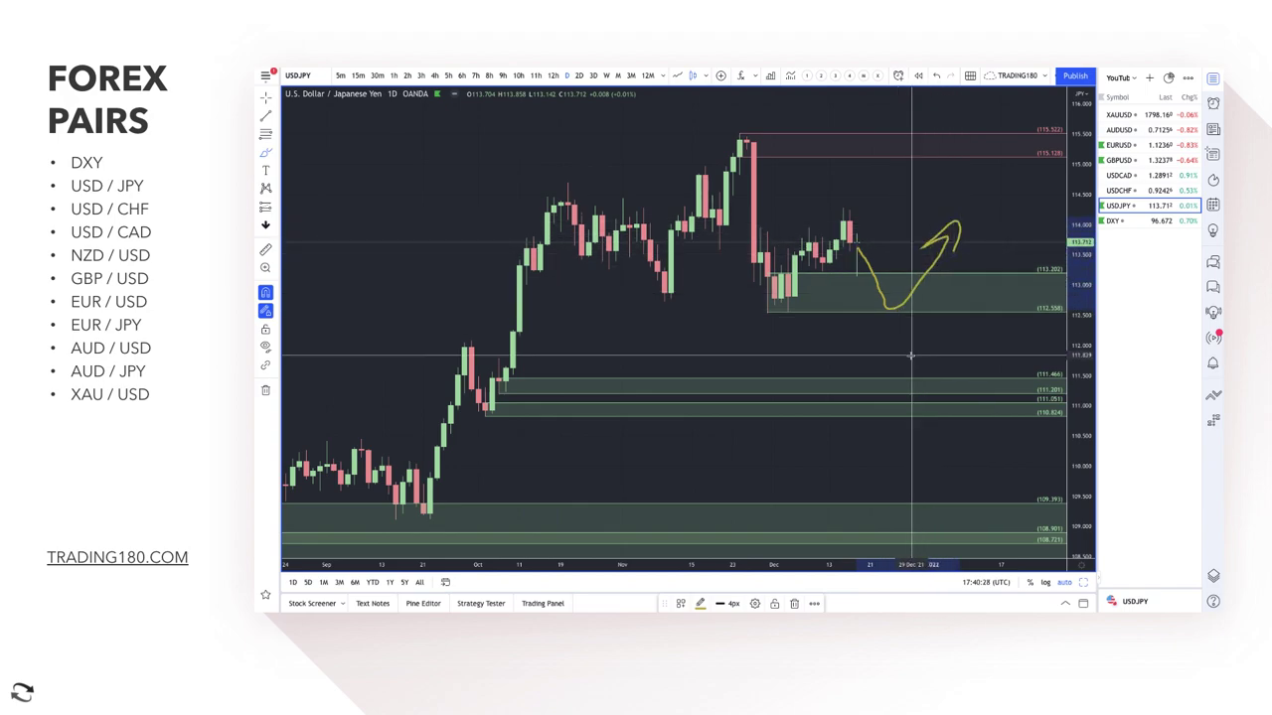
Step: On USDJPY, circle the 111.466–111.201 demand with an upward arrow, circle the 115.522–115.128 supply and brush a path rising into it and falling back
{"action": "mouse_move", "coordinate": [888, 370]}
{"action": "left_mouse_down"}
{"action": "mouse_move", "coordinate": [884, 394]}
{"action": "mouse_move", "coordinate": [909, 389]}
{"action": "mouse_move", "coordinate": [941, 354]}
{"action": "mouse_move", "coordinate": [962, 359]}
{"action": "left_mouse_up"}
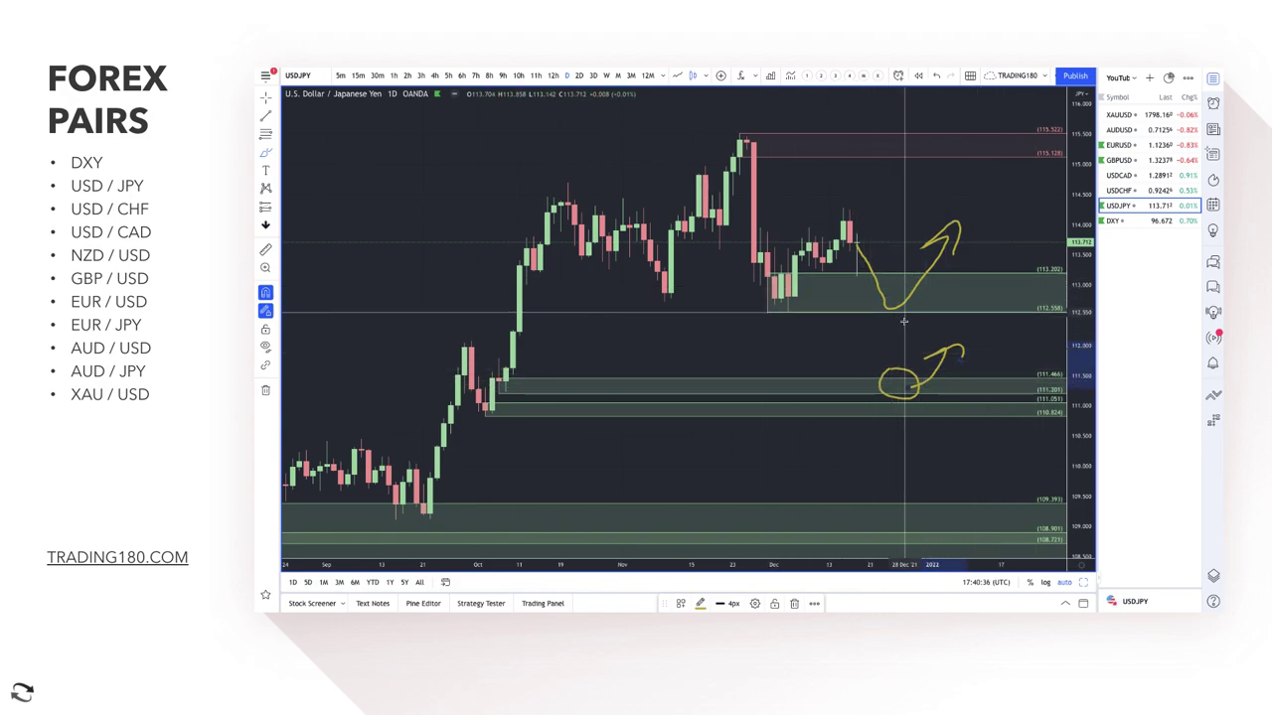
{"action": "scroll", "coordinate": [884, 336], "scroll_direction": "down", "scroll_amount": 5}
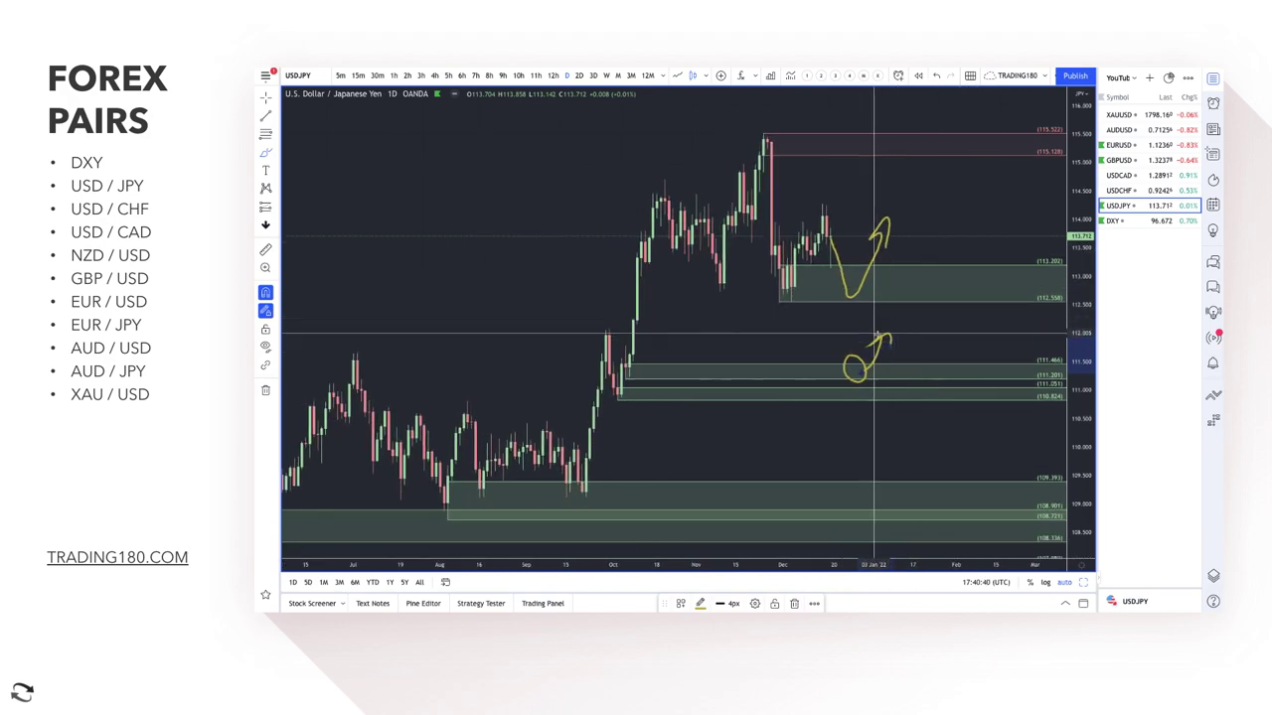
{"action": "mouse_move", "coordinate": [969, 159]}
{"action": "left_mouse_down"}
{"action": "mouse_move", "coordinate": [989, 133]}
{"action": "mouse_move", "coordinate": [971, 161]}
{"action": "left_mouse_up"}
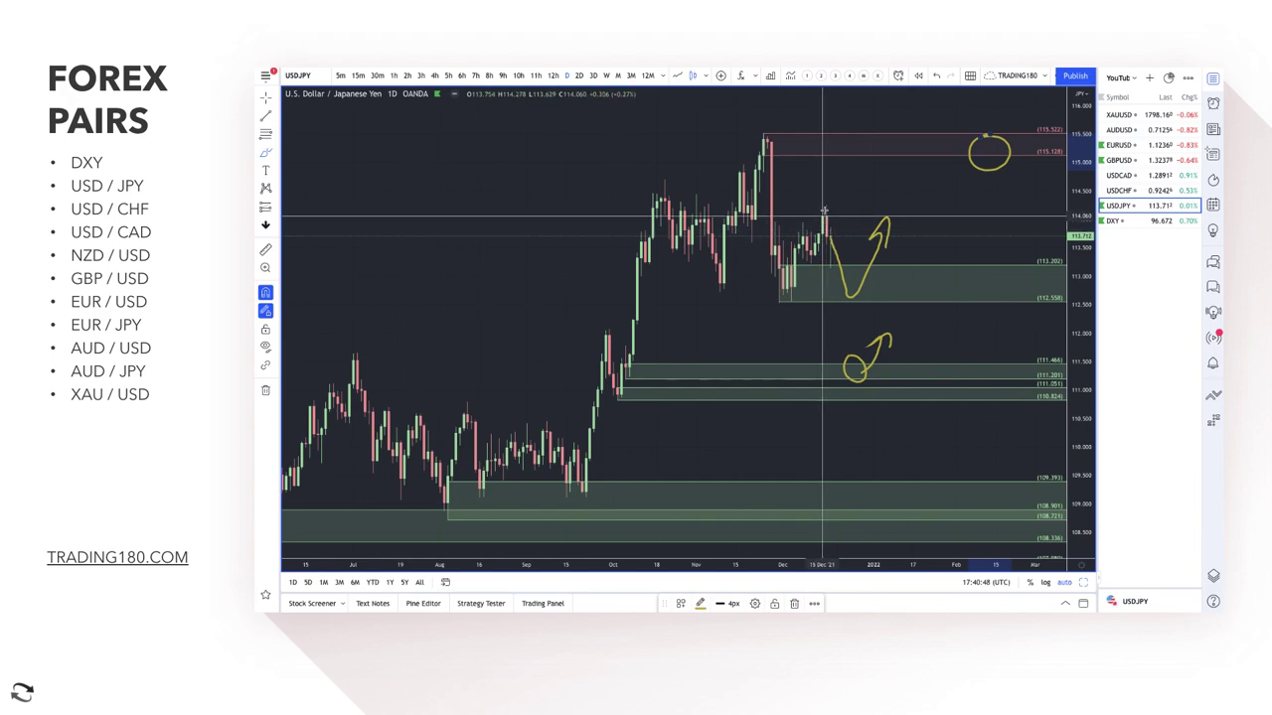
{"action": "mouse_move", "coordinate": [831, 211]}
{"action": "left_mouse_down"}
{"action": "mouse_move", "coordinate": [824, 222]}
{"action": "mouse_move", "coordinate": [838, 162]}
{"action": "mouse_move", "coordinate": [861, 142]}
{"action": "mouse_move", "coordinate": [928, 186]}
{"action": "left_mouse_up"}
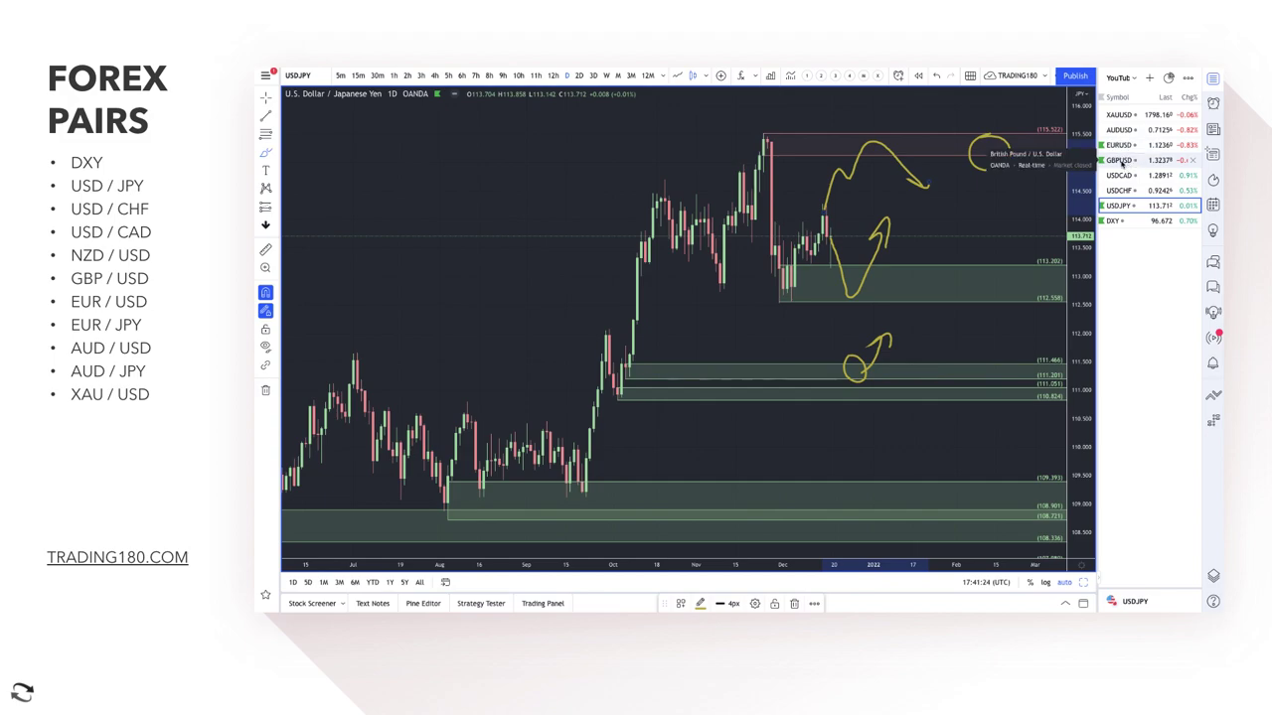
Step: Switch the chart to GBPUSD and circle the mid-December high at the thin yellow level below 1.33704
{"action": "left_click", "coordinate": [1121, 161]}
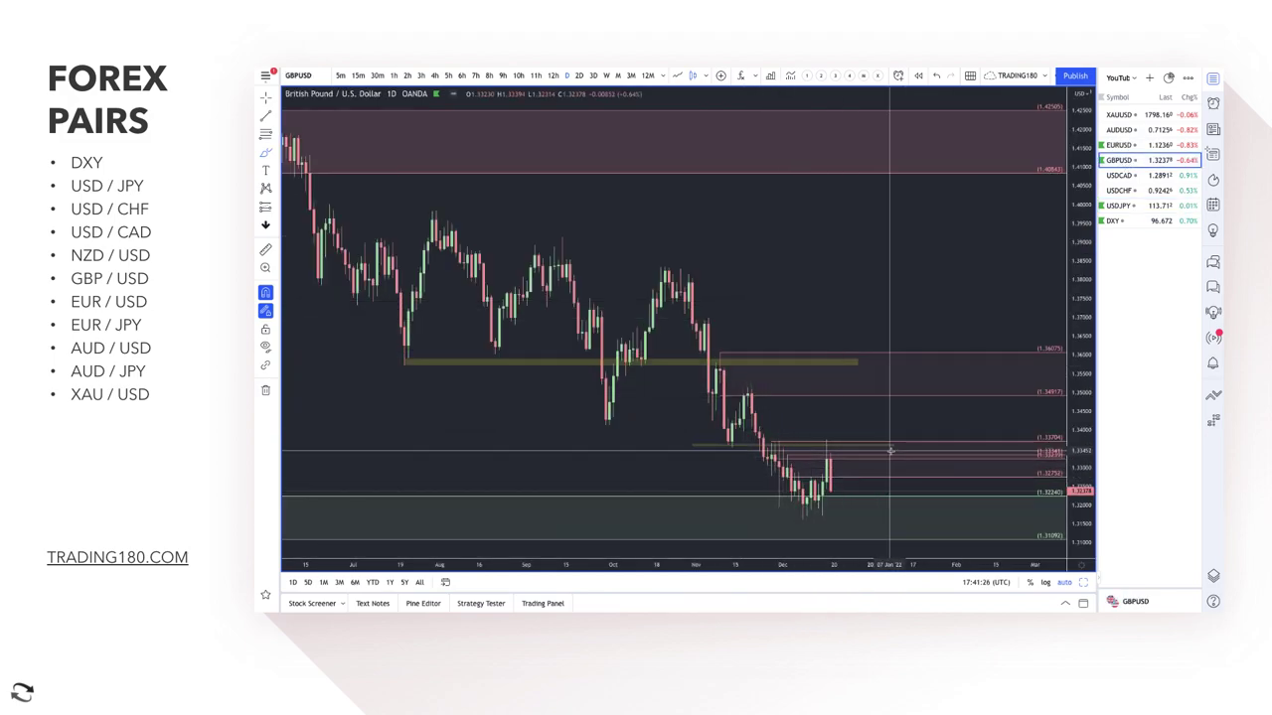
{"action": "scroll", "coordinate": [891, 451], "scroll_direction": "up", "scroll_amount": 5}
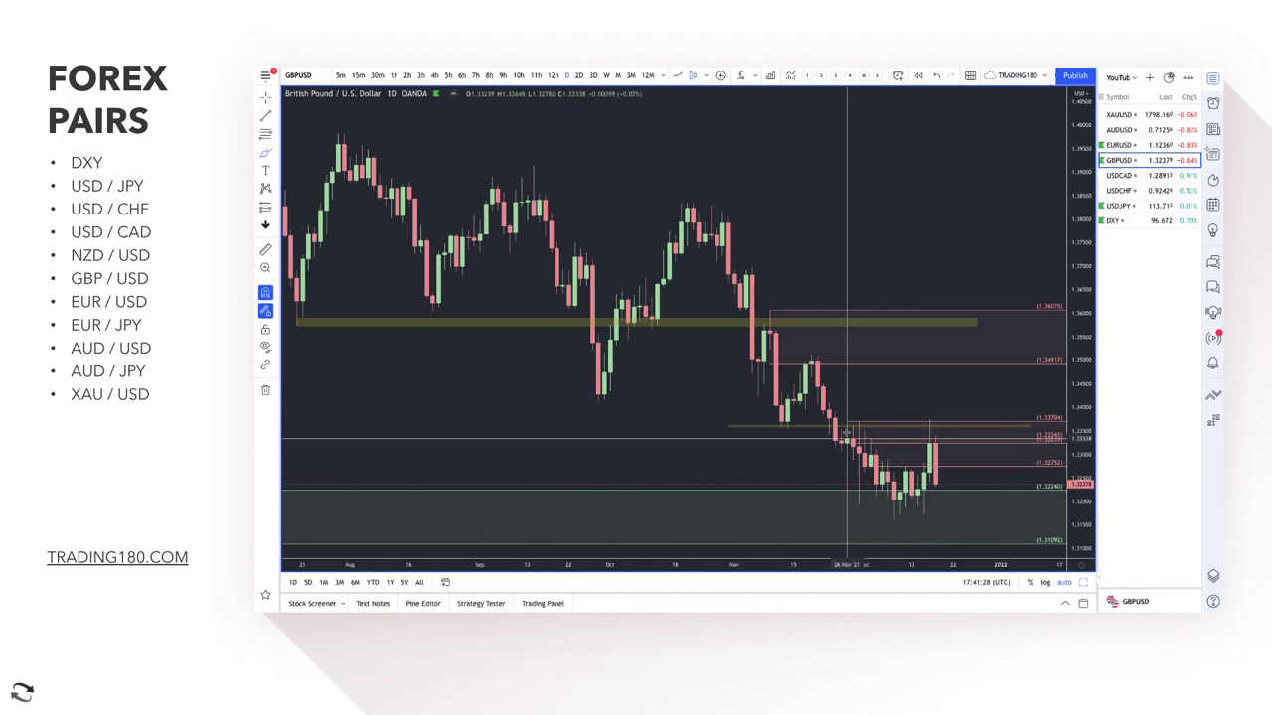
{"action": "scroll", "coordinate": [846, 435], "scroll_direction": "up", "scroll_amount": 3}
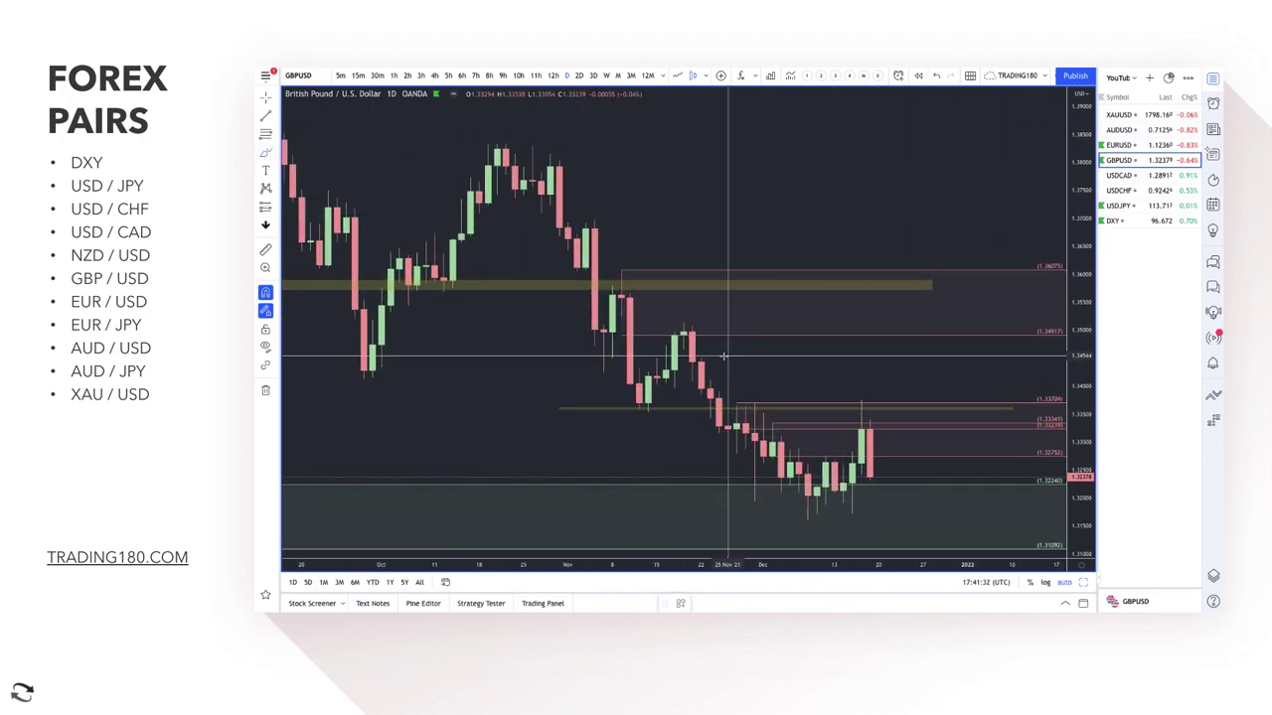
{"action": "mouse_move", "coordinate": [866, 397]}
{"action": "left_mouse_down"}
{"action": "mouse_move", "coordinate": [843, 407]}
{"action": "mouse_move", "coordinate": [861, 396]}
{"action": "left_mouse_up"}
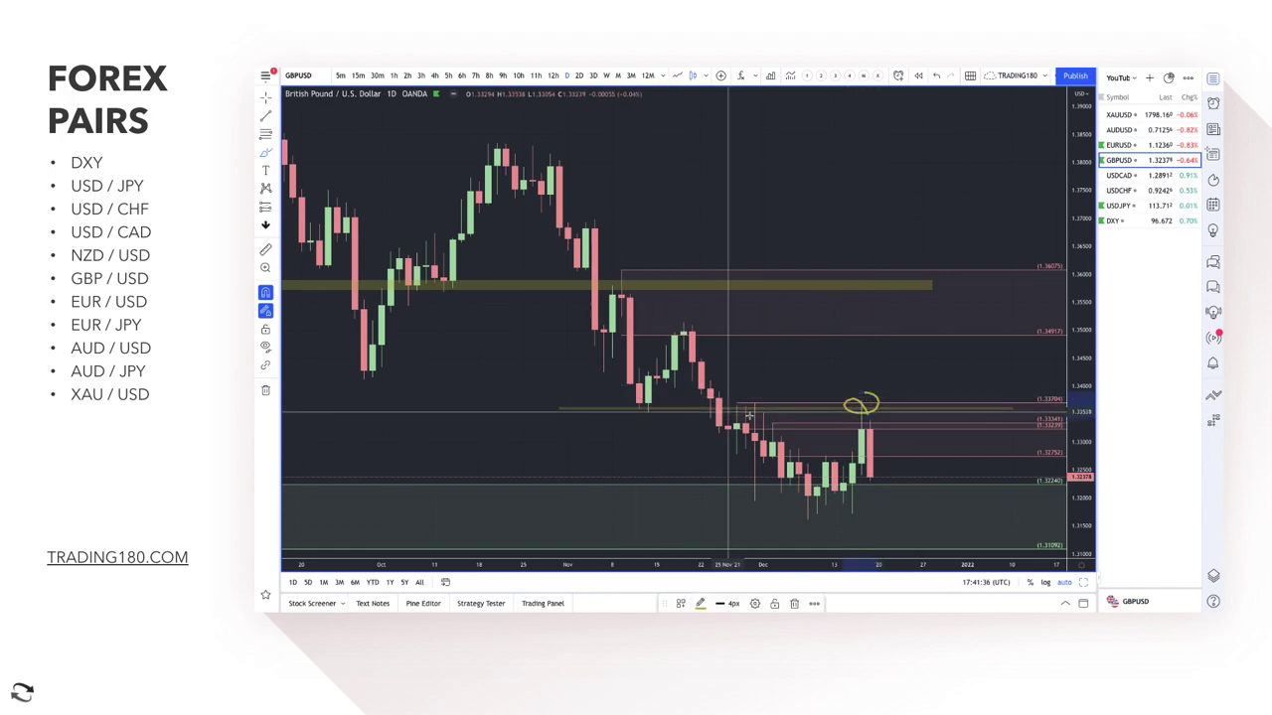
Step: Circle the November low on the thin yellow level, brush the downtrend swings through it, and brush a downward arrow from the December high towards 1.32240
{"action": "left_click_drag", "start_coordinate": [647, 402], "coordinate": [616, 405]}
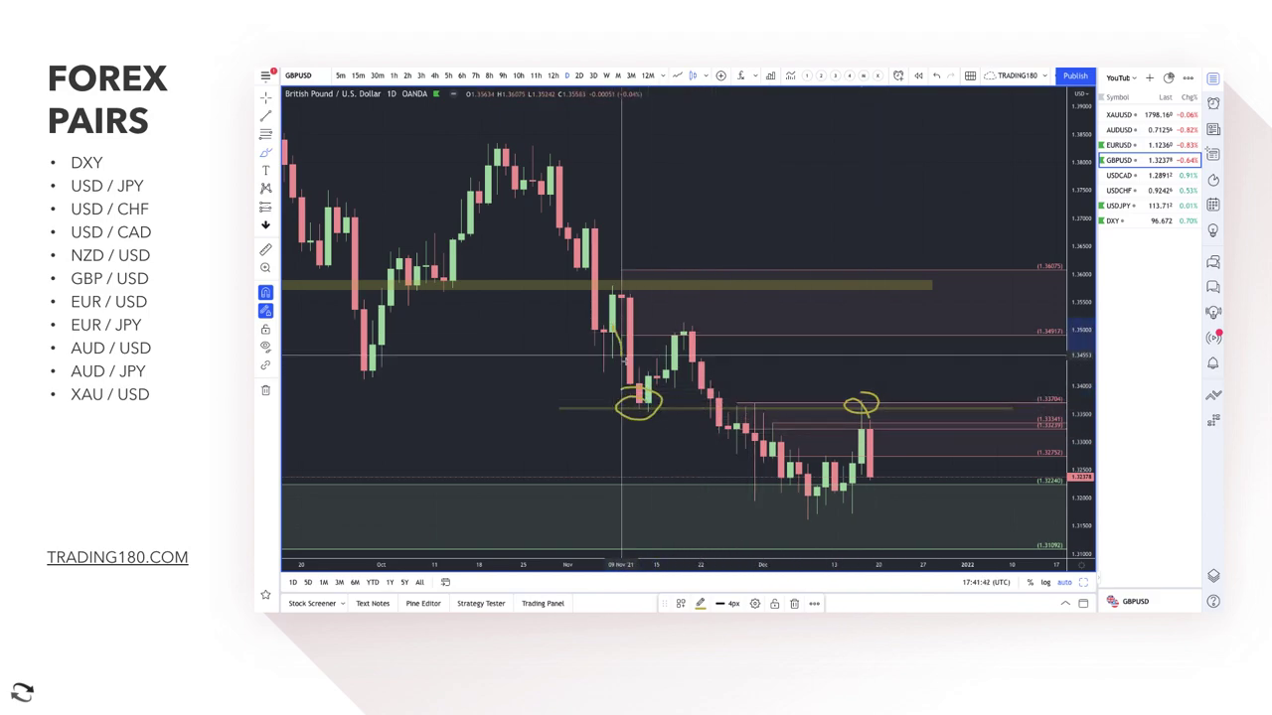
{"action": "mouse_move", "coordinate": [639, 405]}
{"action": "left_mouse_down"}
{"action": "mouse_move", "coordinate": [673, 343]}
{"action": "mouse_move", "coordinate": [730, 438]}
{"action": "mouse_move", "coordinate": [761, 422]}
{"action": "mouse_move", "coordinate": [810, 507]}
{"action": "left_mouse_up"}
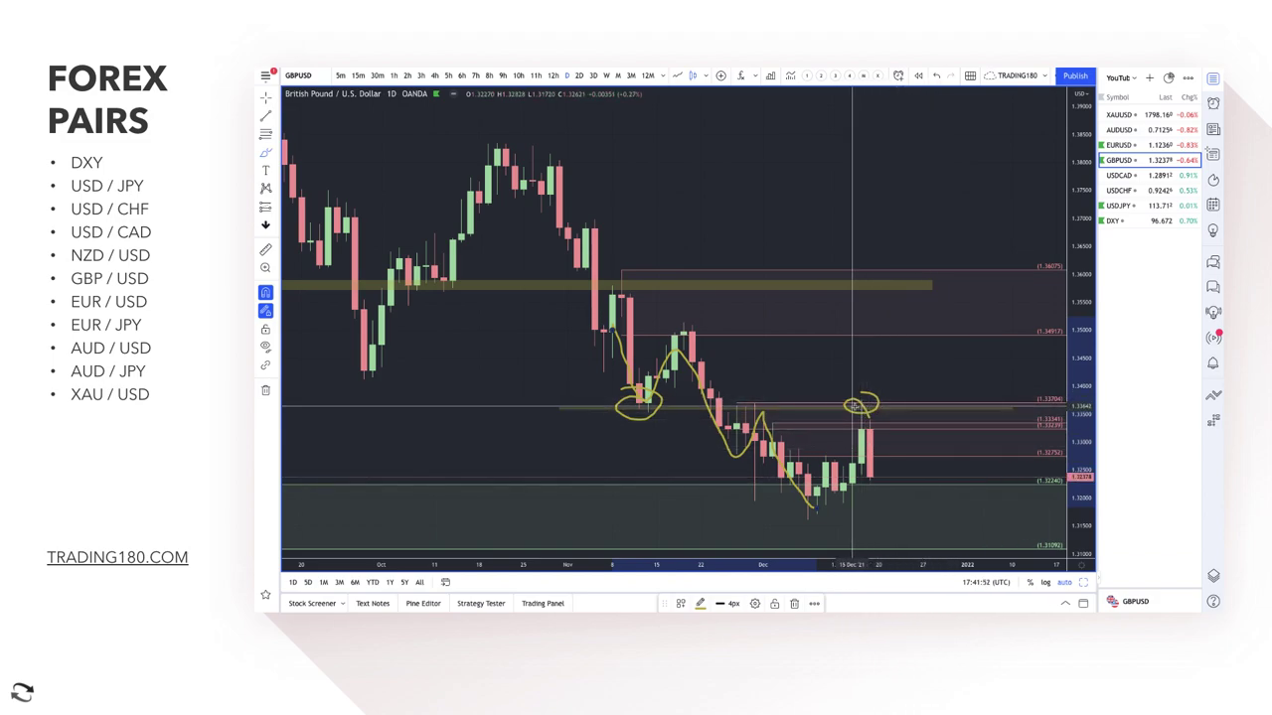
{"action": "left_click_drag", "start_coordinate": [892, 411], "coordinate": [925, 485]}
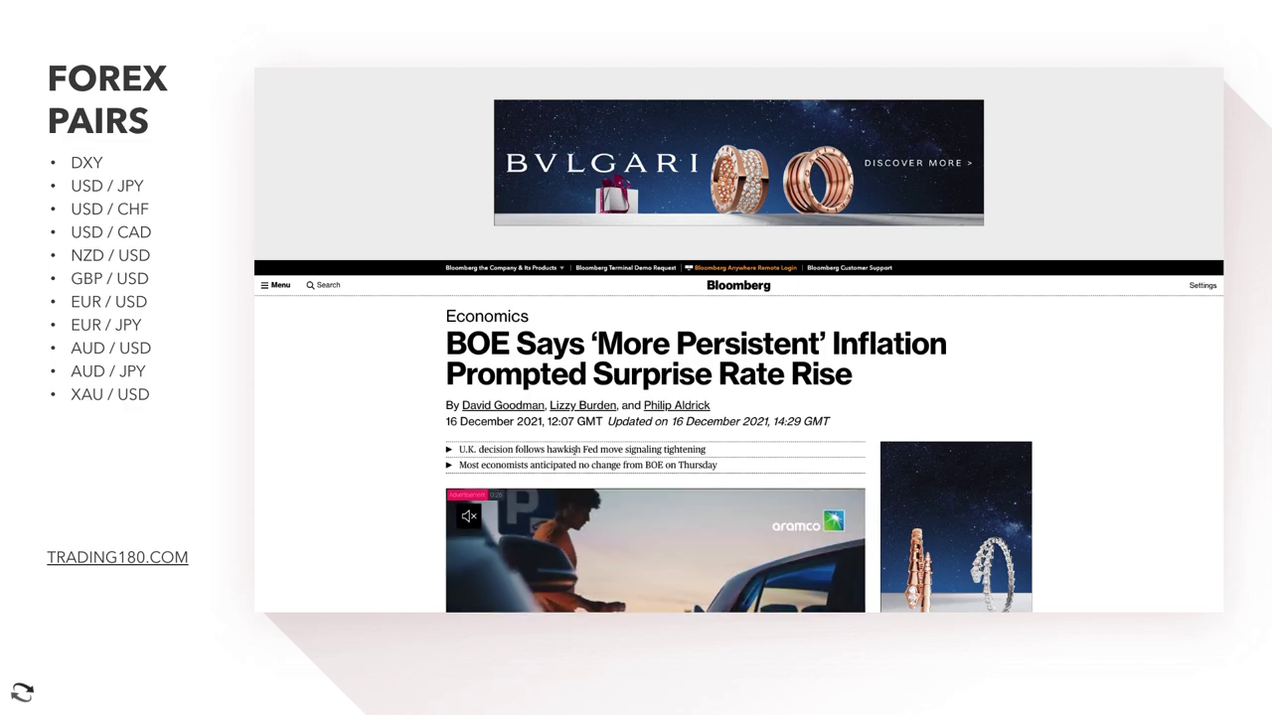
Step: Switch to Bloomberg's article on the BOE's surprise rate rise, highlight "Most economists anticipated no change from BOE on Thursday" and skim the text
{"action": "scroll", "coordinate": [651, 449], "scroll_direction": "down", "scroll_amount": 1}
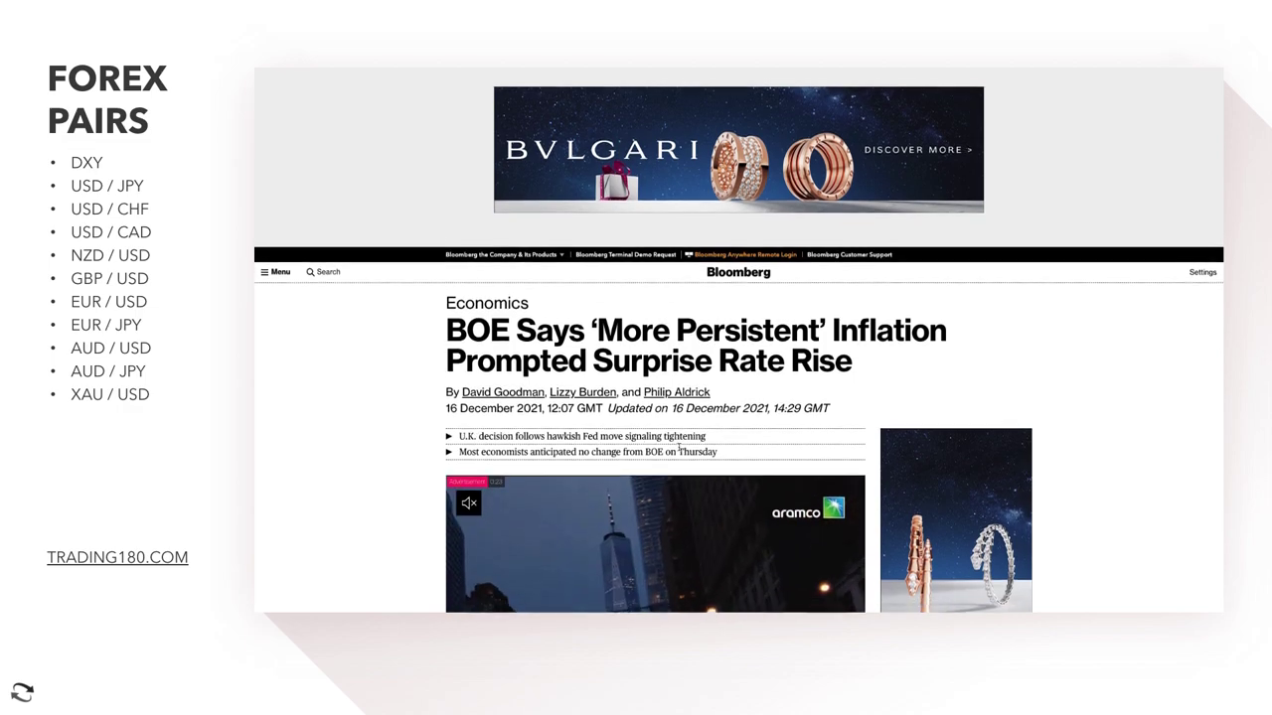
{"action": "left_click_drag", "start_coordinate": [465, 397], "coordinate": [639, 401]}
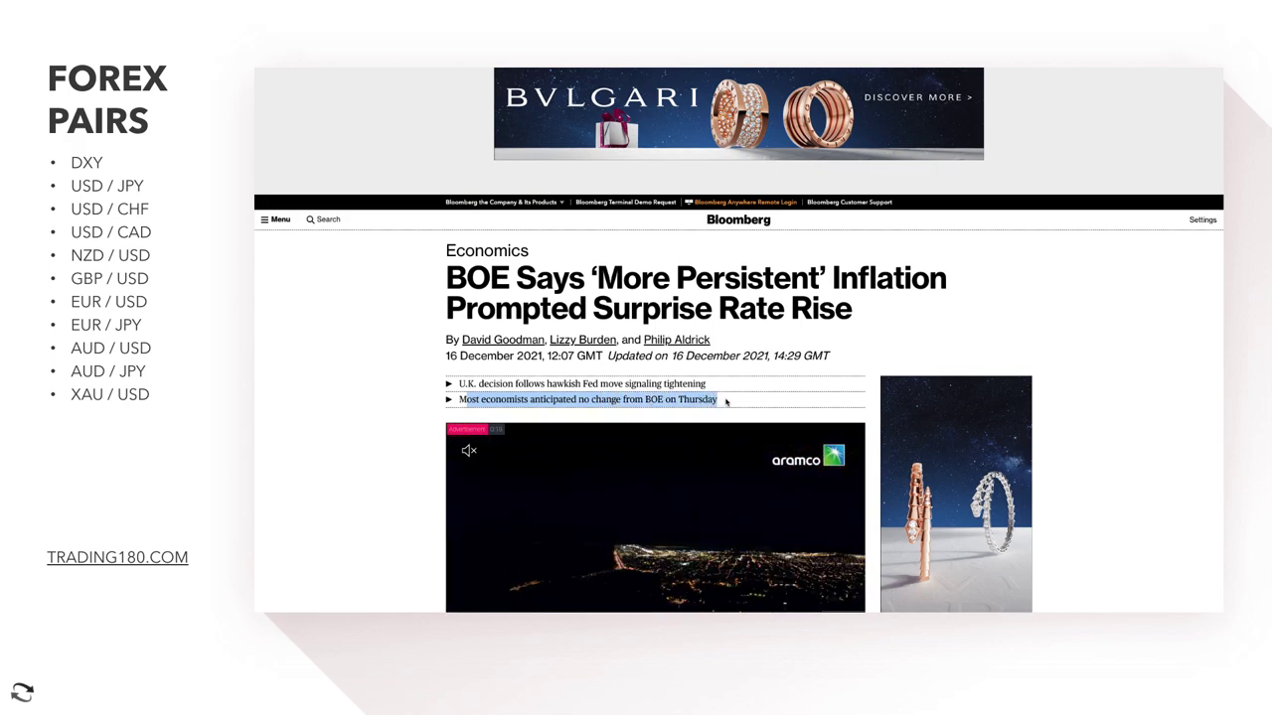
{"action": "scroll", "coordinate": [727, 396], "scroll_direction": "down", "scroll_amount": 5}
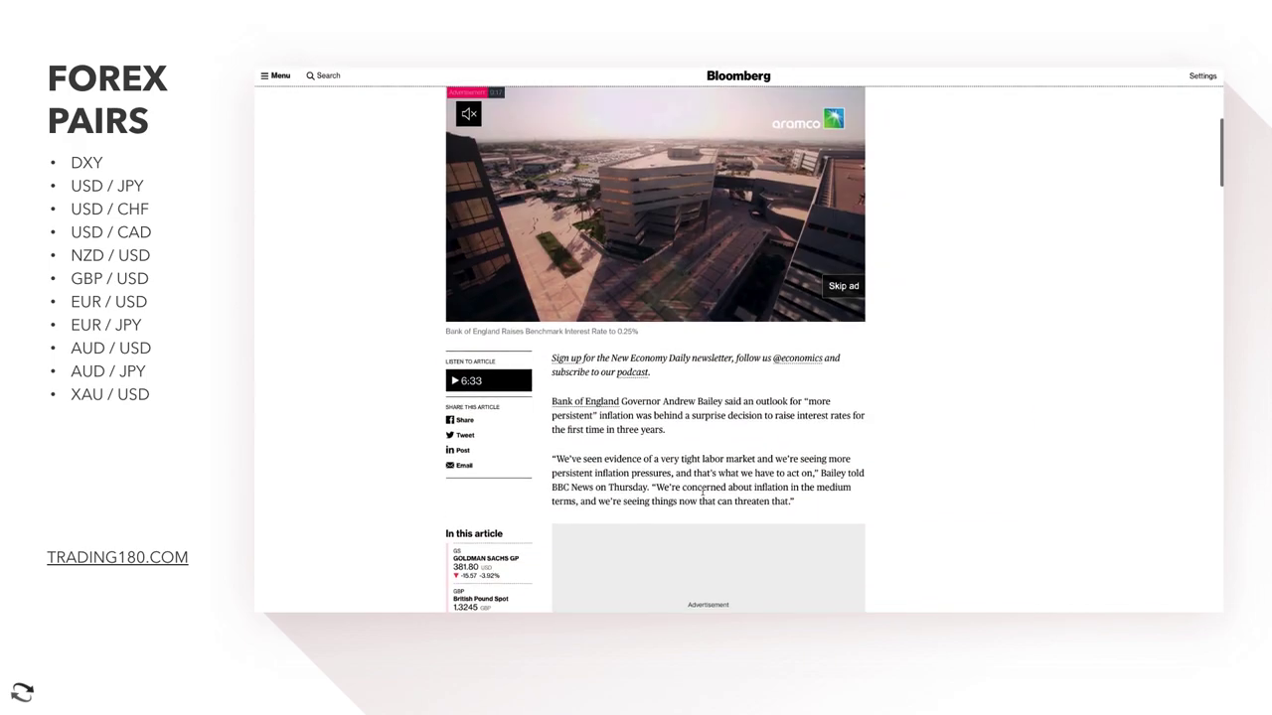
{"action": "scroll", "coordinate": [736, 268], "scroll_direction": "up", "scroll_amount": 3}
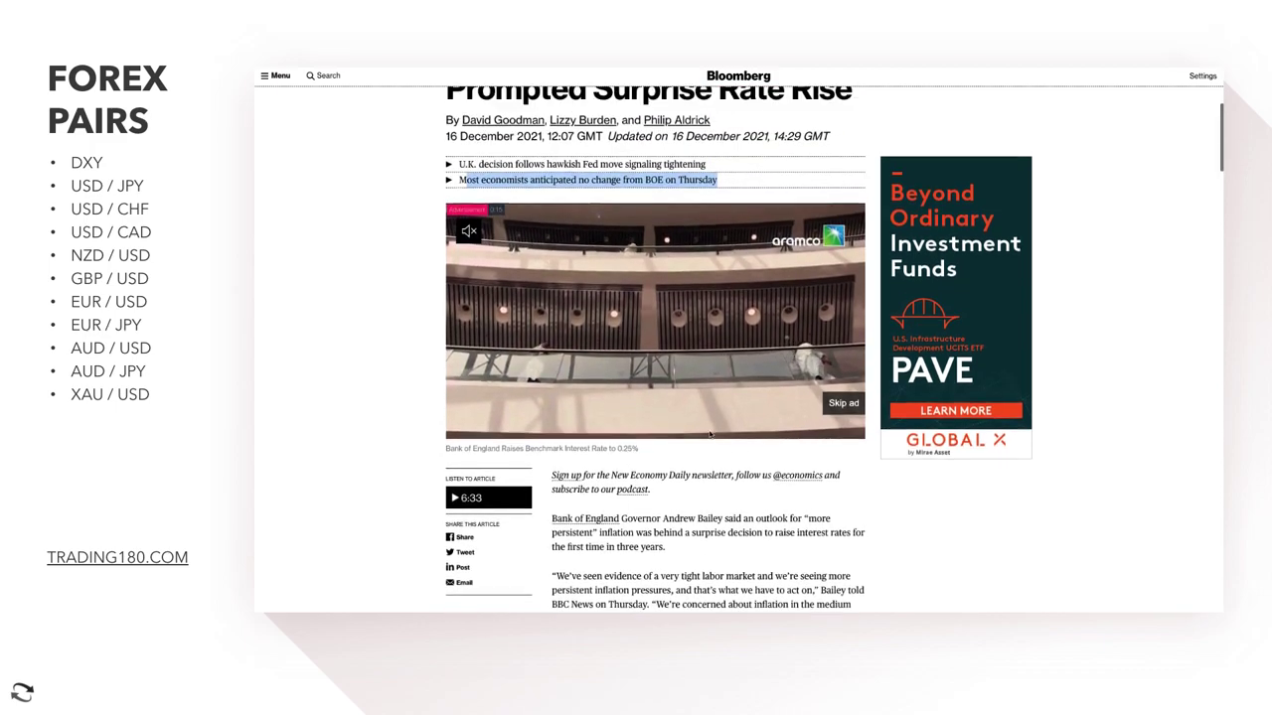
{"action": "scroll", "coordinate": [736, 269], "scroll_direction": "up", "scroll_amount": 2}
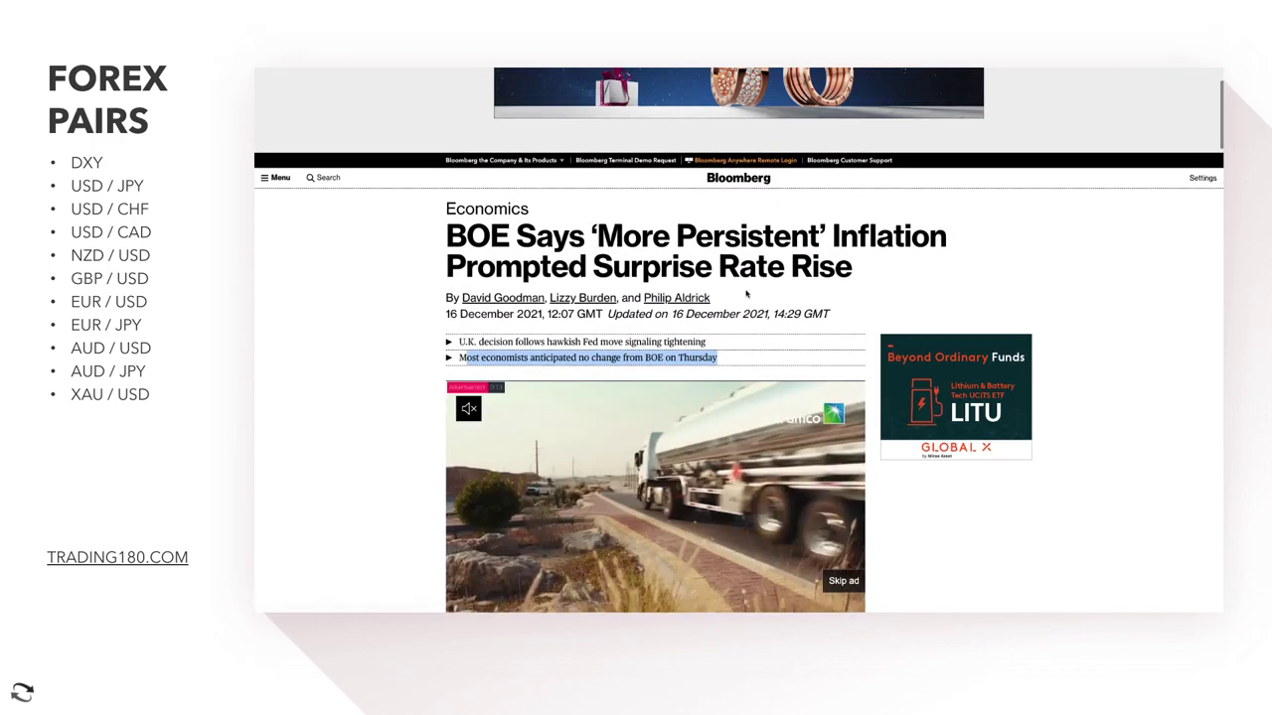
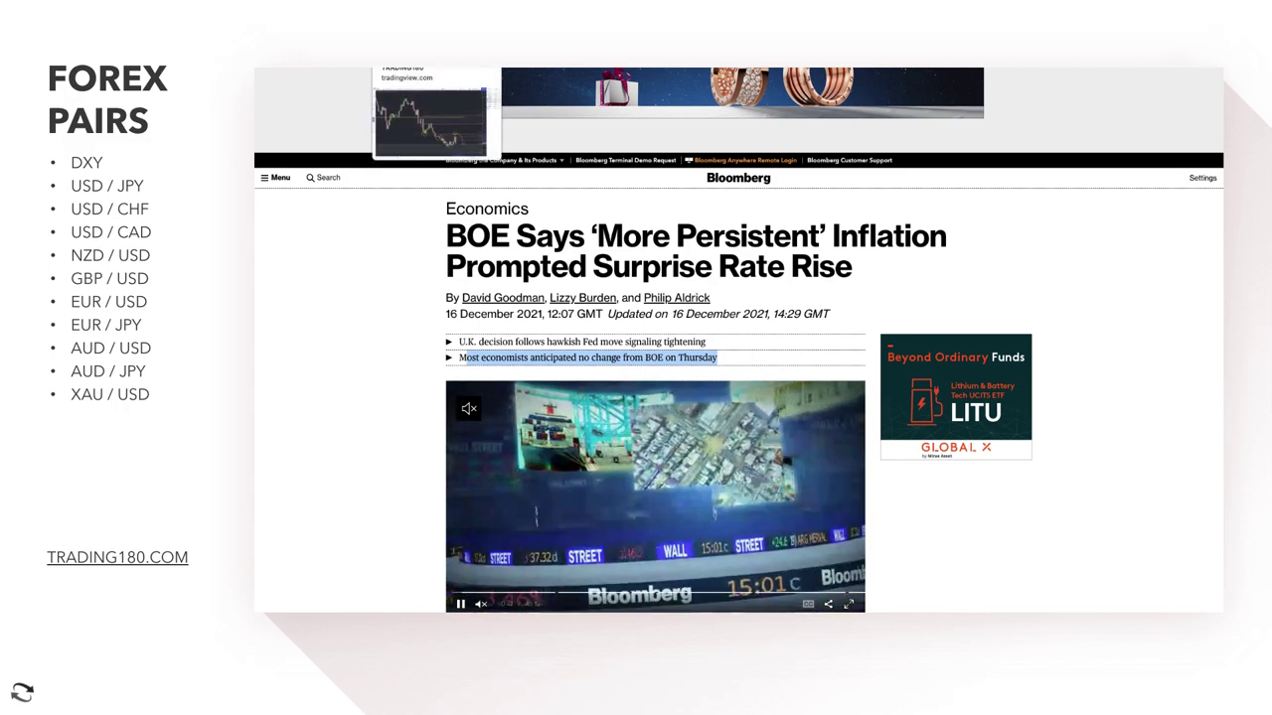
Step: Return to TradingView's GBPUSD chart, circle the 1.34917 supply edge with a downward arrow, and brush a rise from current price into a circle near 1.33704
{"action": "key", "text": "ctrl+Tab"}
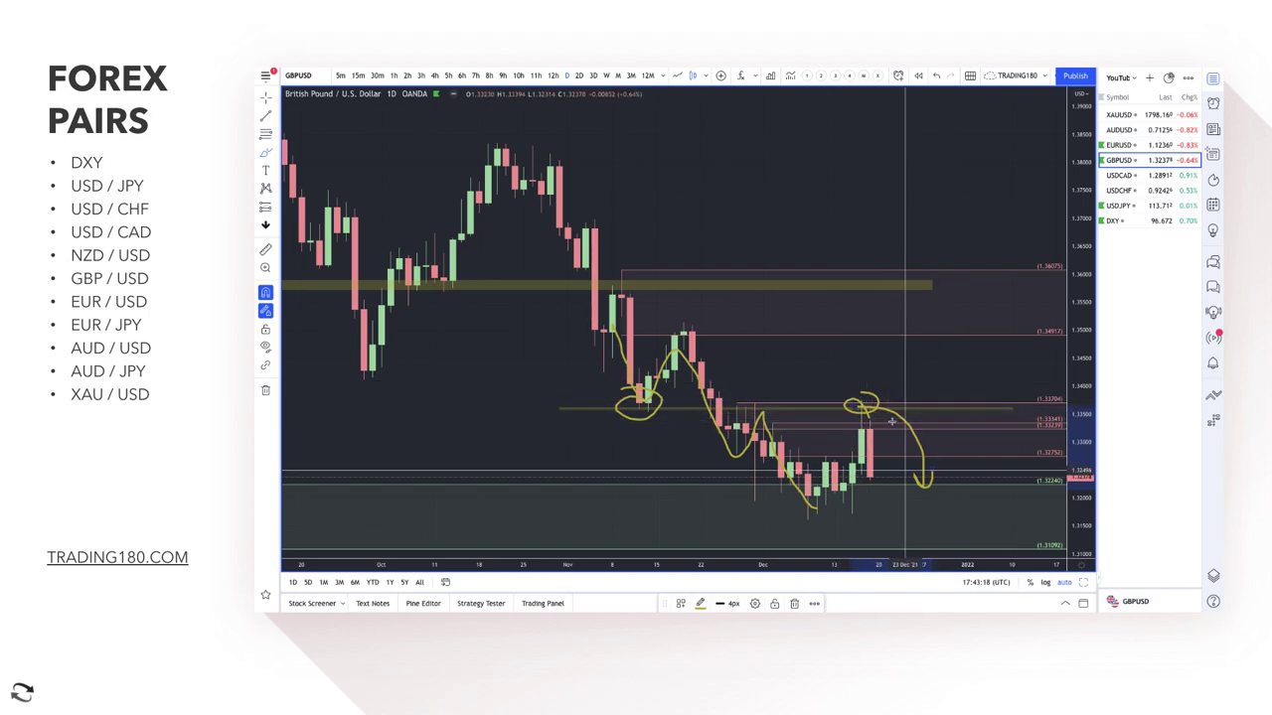
{"action": "scroll", "coordinate": [912, 457], "scroll_direction": "up", "scroll_amount": 5}
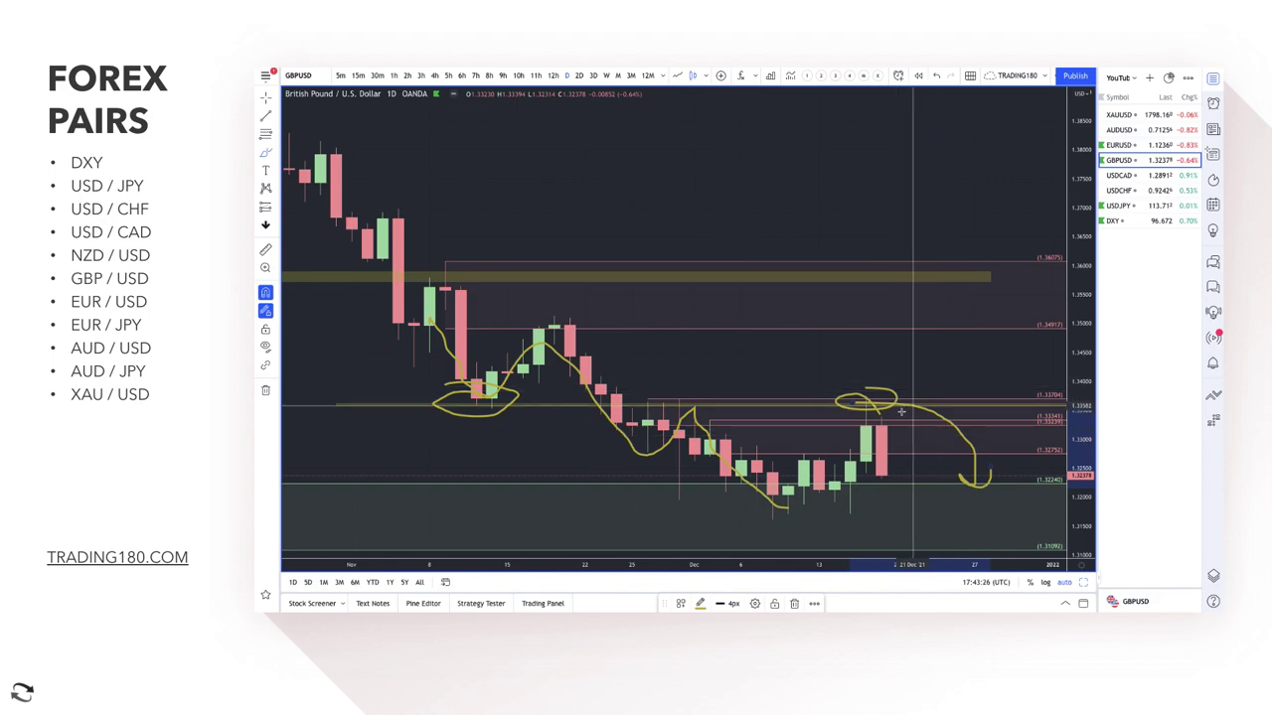
{"action": "scroll", "coordinate": [891, 429], "scroll_direction": "down", "scroll_amount": 2}
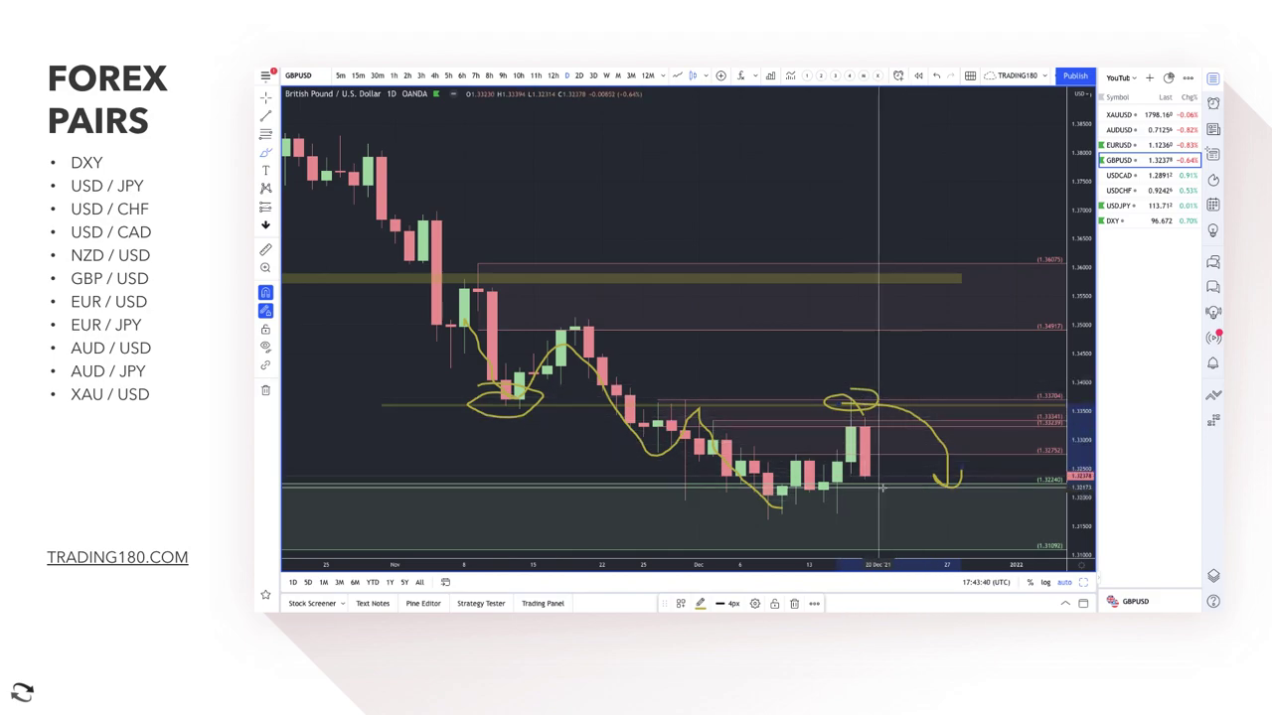
{"action": "key", "text": "Escape"}
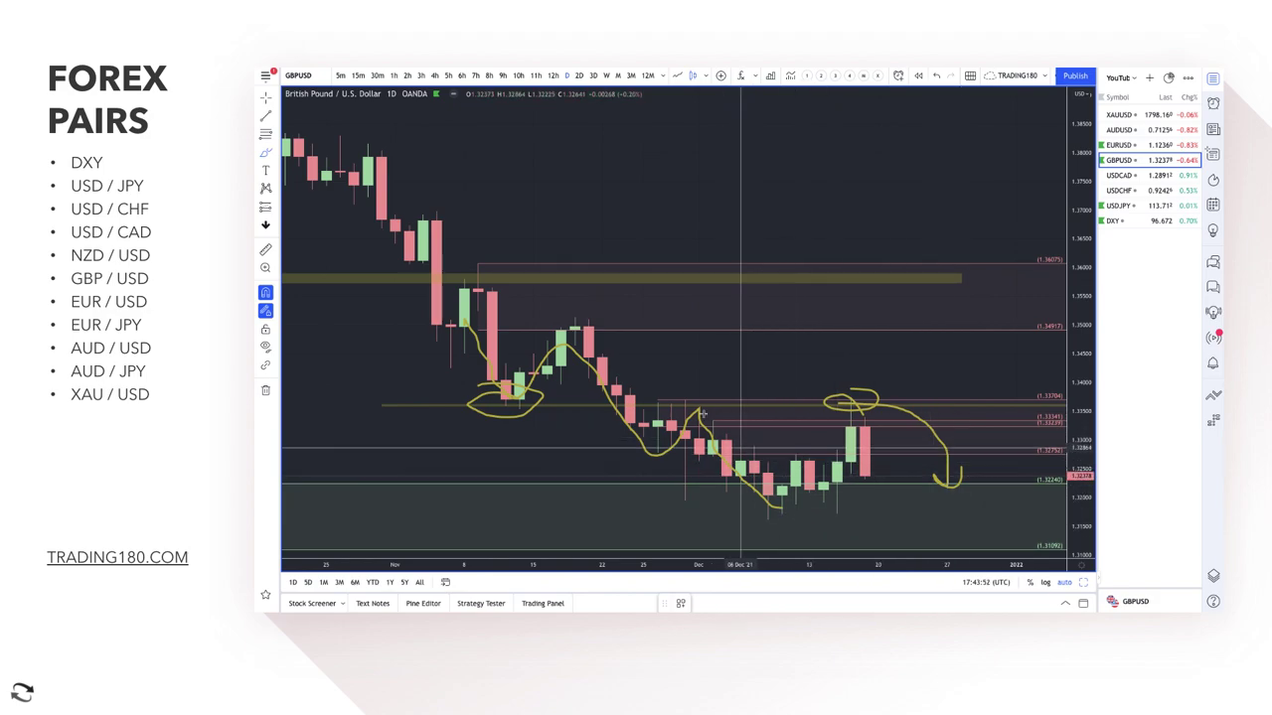
{"action": "scroll", "coordinate": [626, 340], "scroll_direction": "down", "scroll_amount": 3}
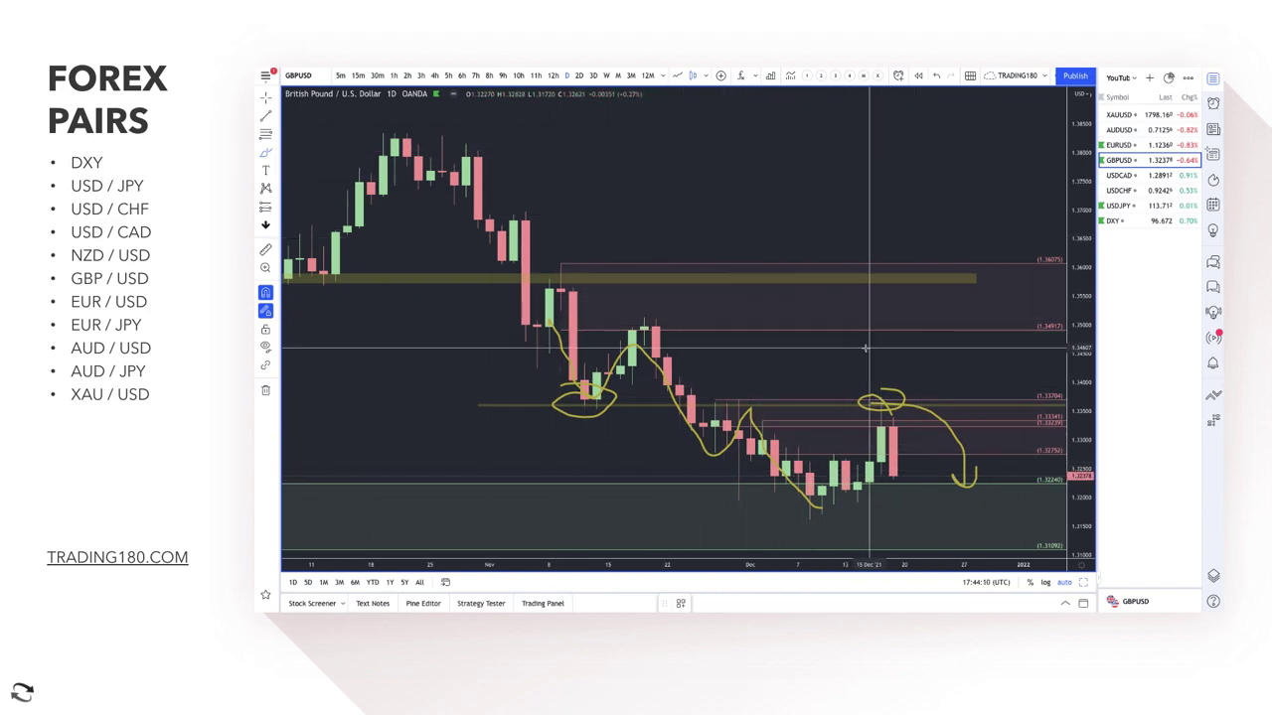
{"action": "scroll", "coordinate": [915, 434], "scroll_direction": "down", "scroll_amount": 3}
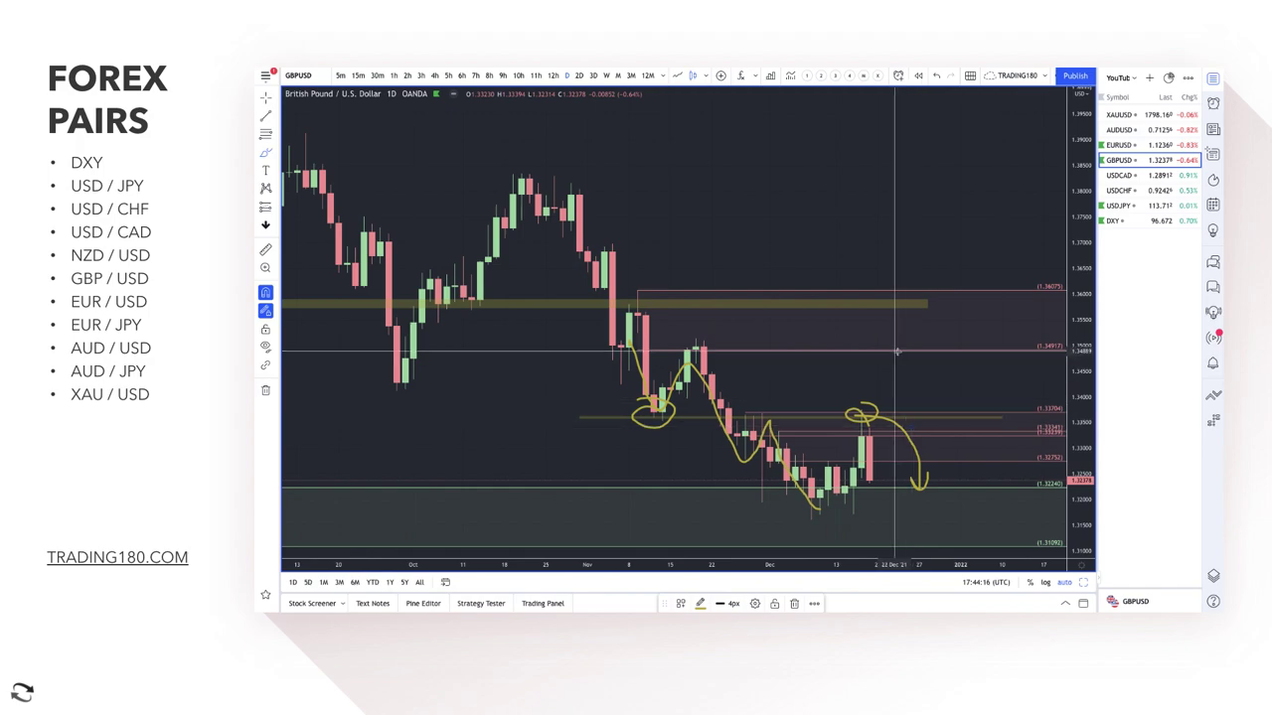
{"action": "mouse_move", "coordinate": [894, 333]}
{"action": "left_mouse_down"}
{"action": "mouse_move", "coordinate": [884, 345]}
{"action": "mouse_move", "coordinate": [889, 331]}
{"action": "mouse_move", "coordinate": [934, 382]}
{"action": "mouse_move", "coordinate": [944, 375]}
{"action": "left_mouse_up"}
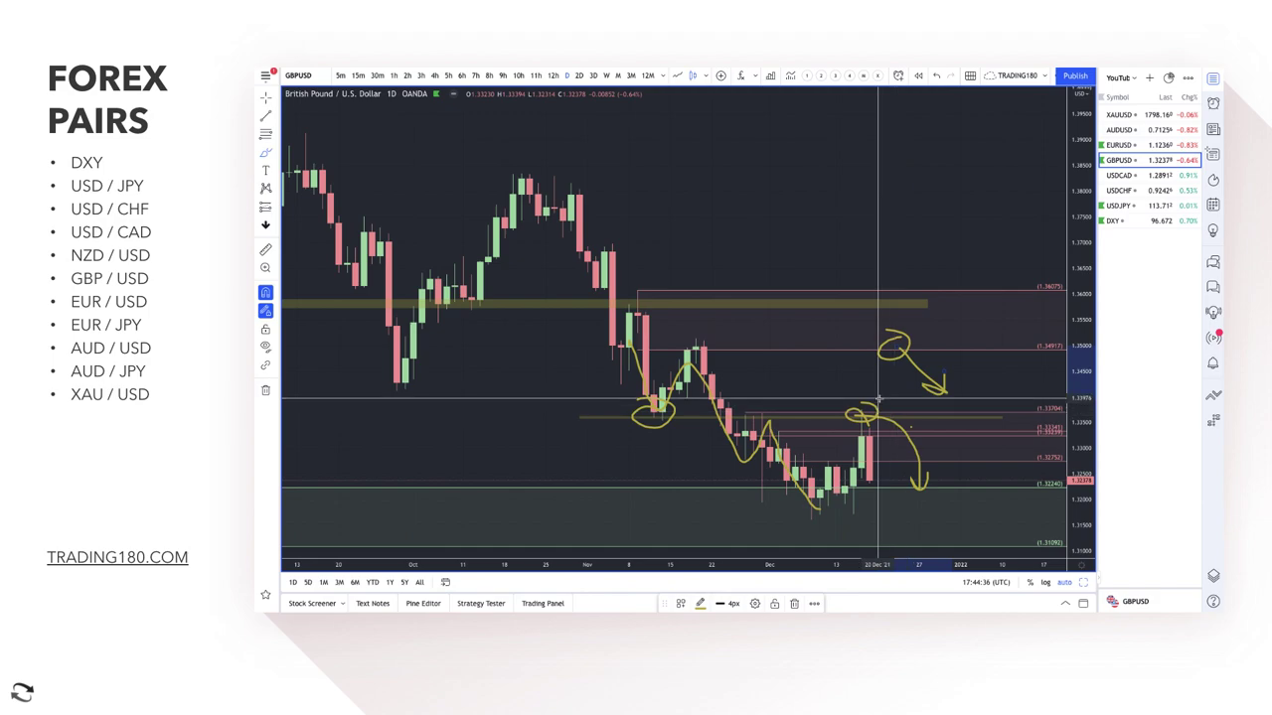
{"action": "mouse_move", "coordinate": [871, 343]}
{"action": "left_mouse_down"}
{"action": "mouse_move", "coordinate": [899, 336]}
{"action": "mouse_move", "coordinate": [902, 347]}
{"action": "left_mouse_up"}
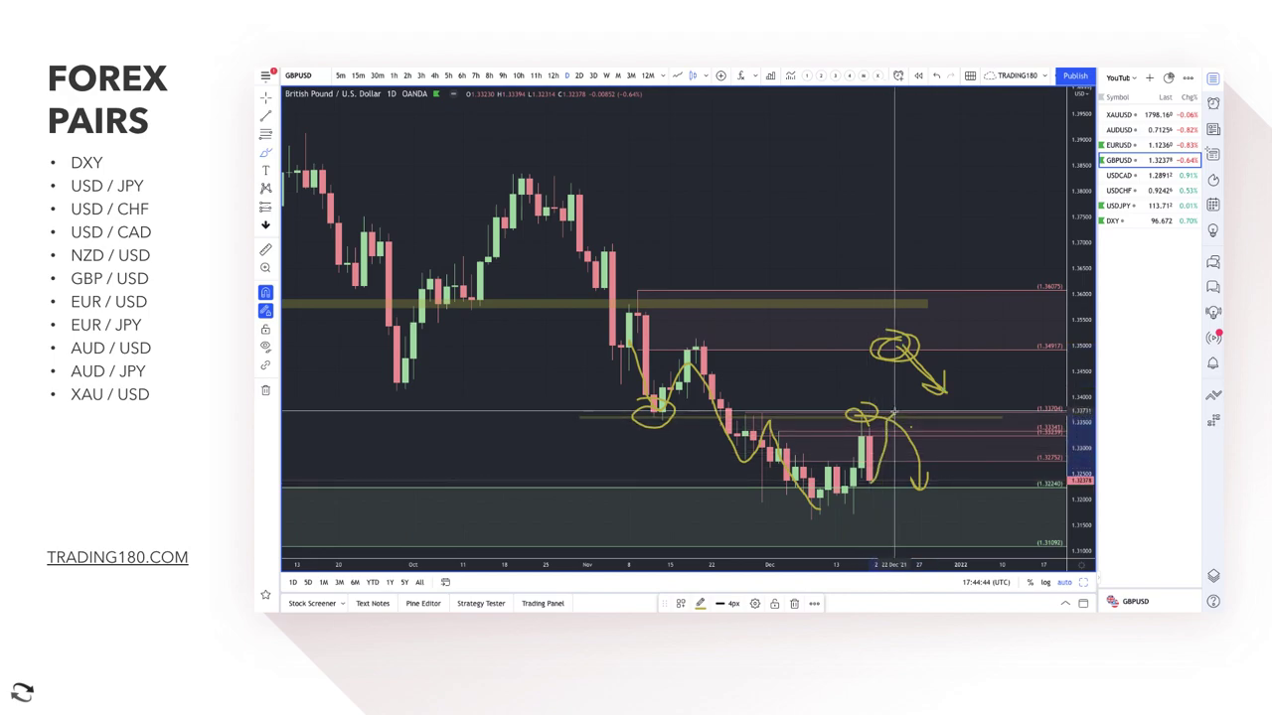
{"action": "left_click_drag", "start_coordinate": [894, 411], "coordinate": [895, 390]}
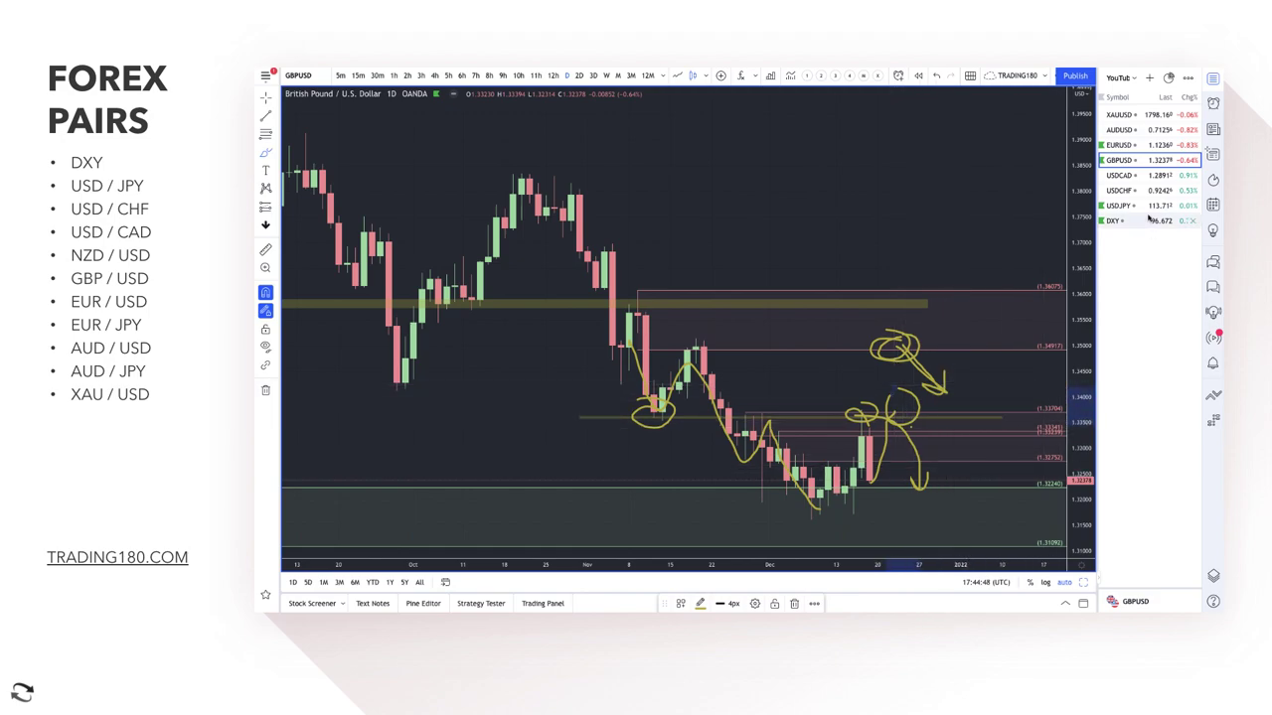
Step: Switch the chart to EURUSD, circle the late-November and December highs in the 1.13742–1.13189 supply zone, and brush a downward arrow from the last high
{"action": "left_click", "coordinate": [1123, 146]}
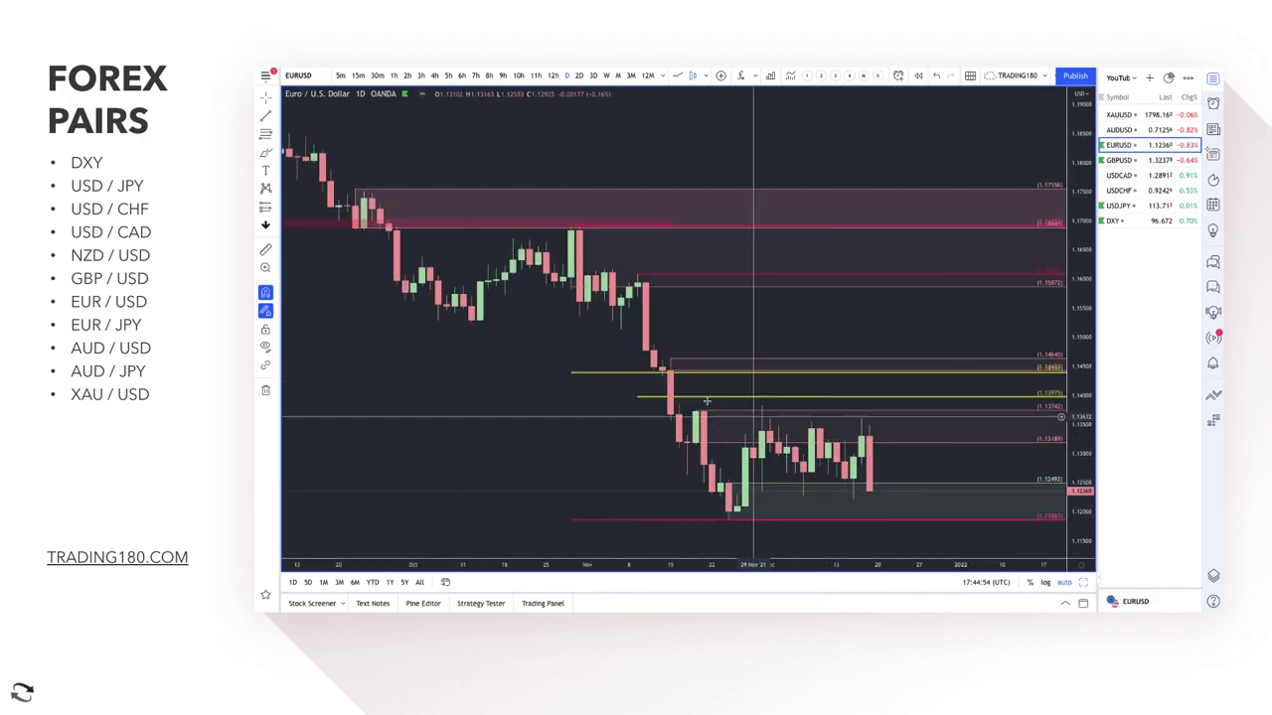
{"action": "left_click", "coordinate": [268, 152]}
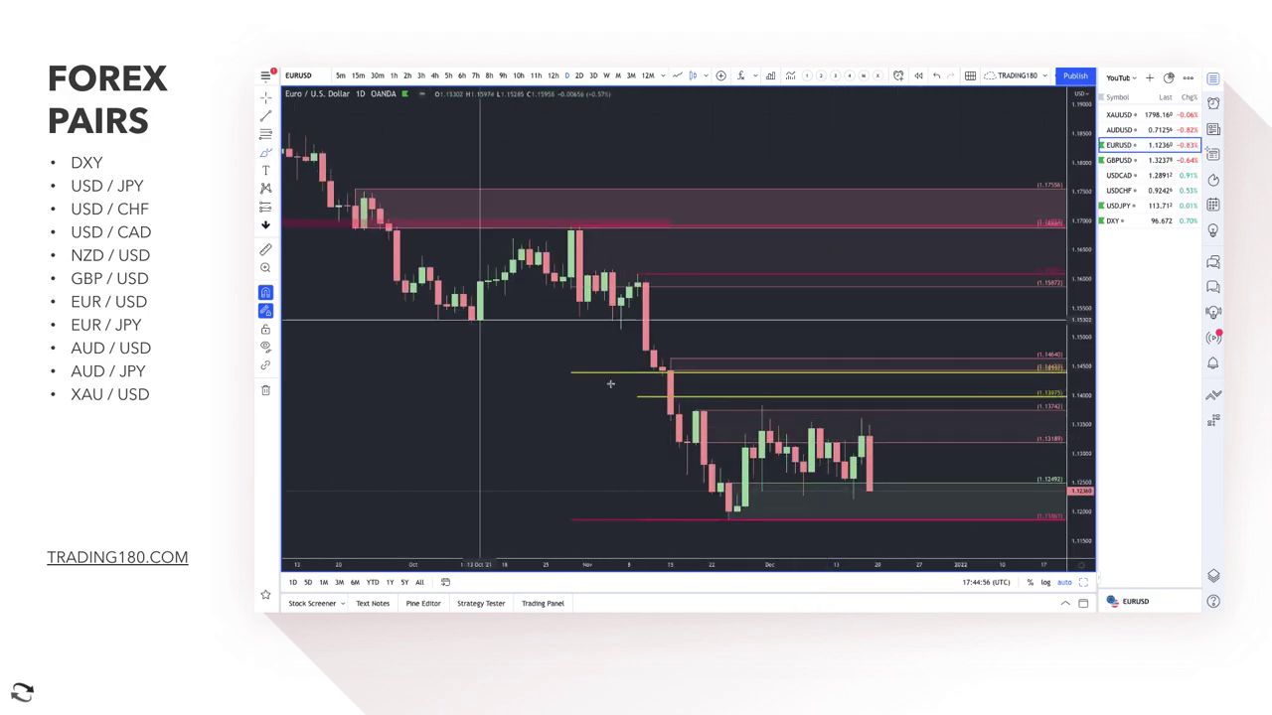
{"action": "left_click_drag", "start_coordinate": [763, 406], "coordinate": [778, 424]}
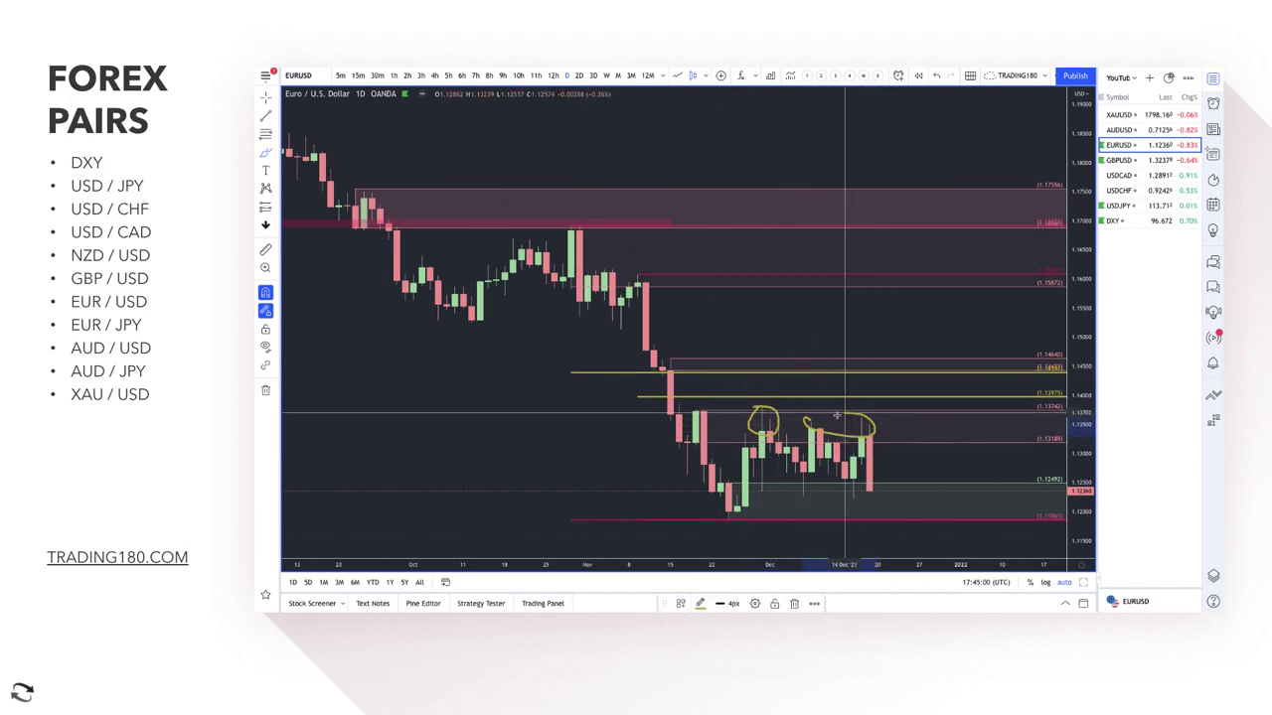
{"action": "left_click_drag", "start_coordinate": [877, 432], "coordinate": [895, 477]}
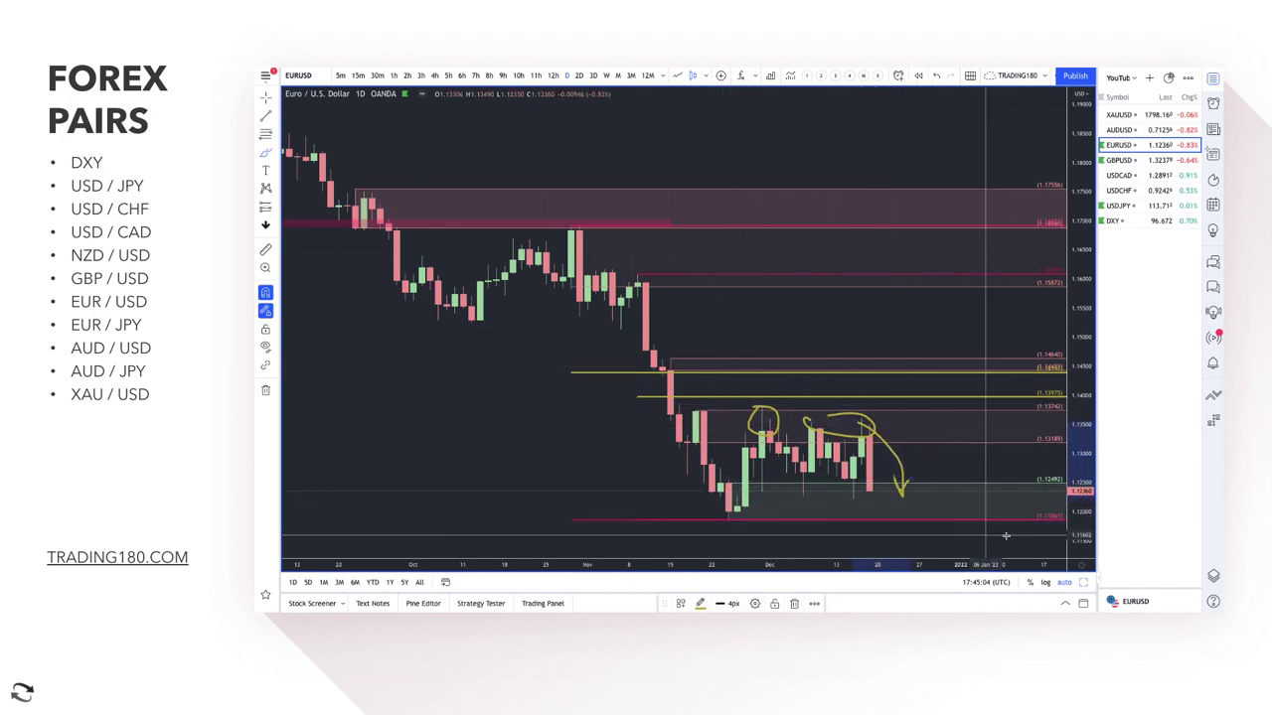
Step: Brush a horizontal EURUSD target at about 1.11000, with a direct downward arrow and a path rising near 1.14640 before falling to it
{"action": "left_click_drag", "start_coordinate": [1073, 449], "coordinate": [1075, 487]}
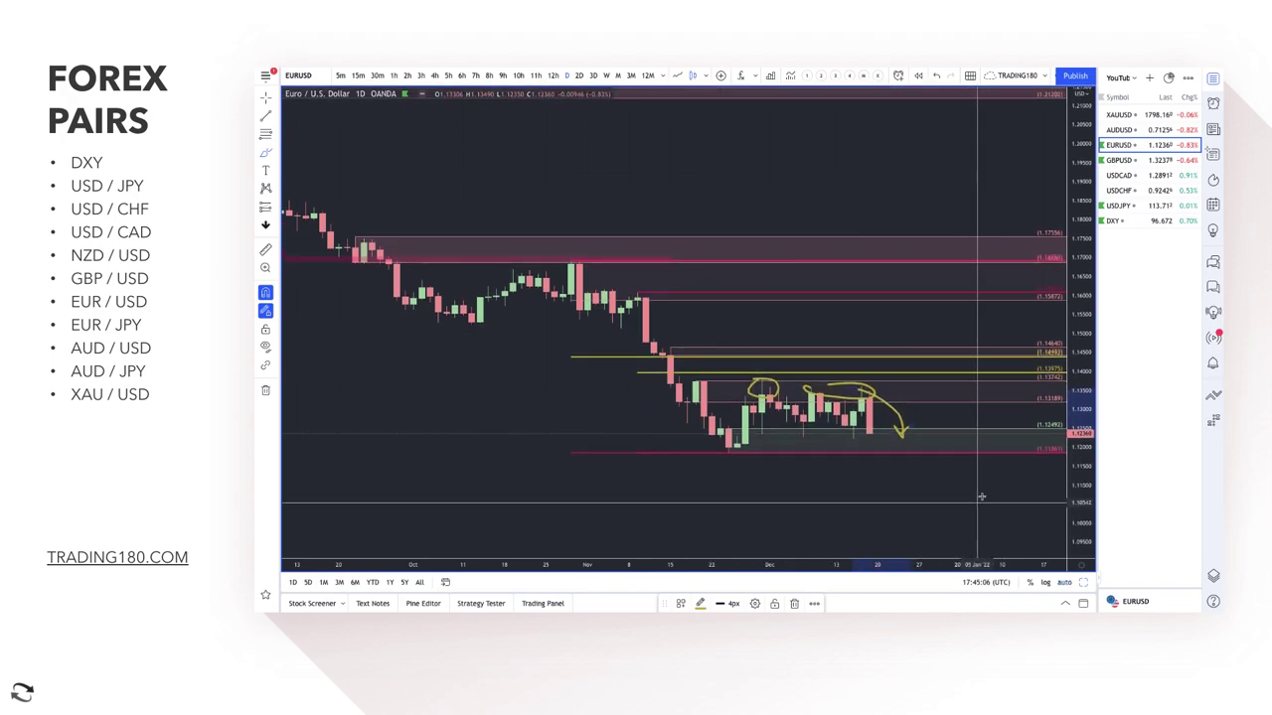
{"action": "left_click_drag", "start_coordinate": [961, 486], "coordinate": [1054, 485]}
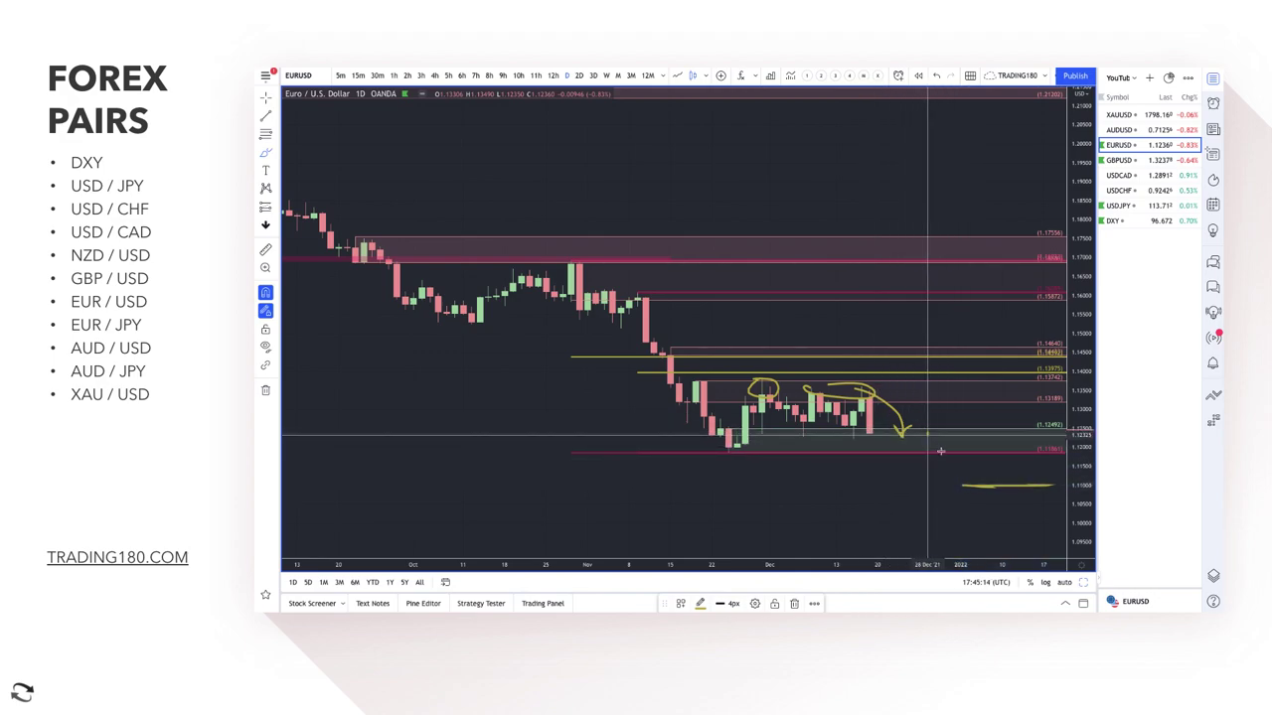
{"action": "left_click_drag", "start_coordinate": [929, 434], "coordinate": [959, 485]}
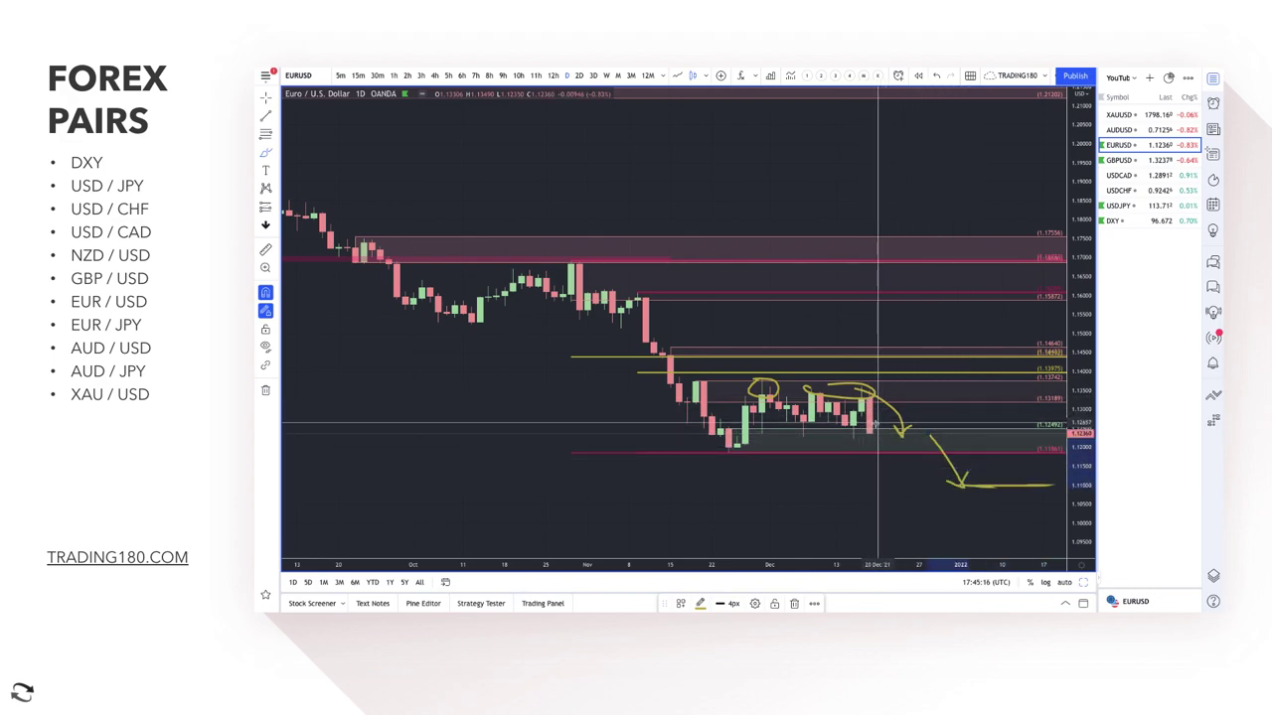
{"action": "mouse_move", "coordinate": [872, 425]}
{"action": "left_mouse_down"}
{"action": "mouse_move", "coordinate": [900, 359]}
{"action": "mouse_move", "coordinate": [960, 491]}
{"action": "left_mouse_up"}
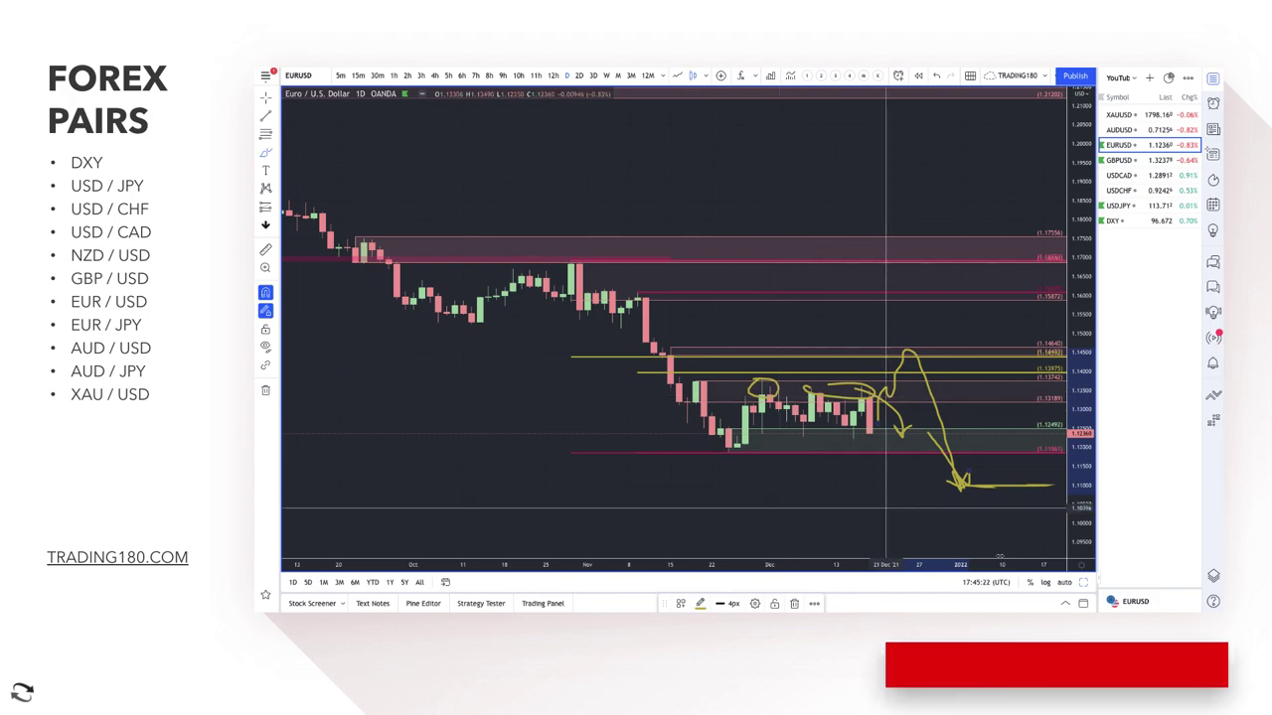
{"action": "left_click", "coordinate": [1064, 583]}
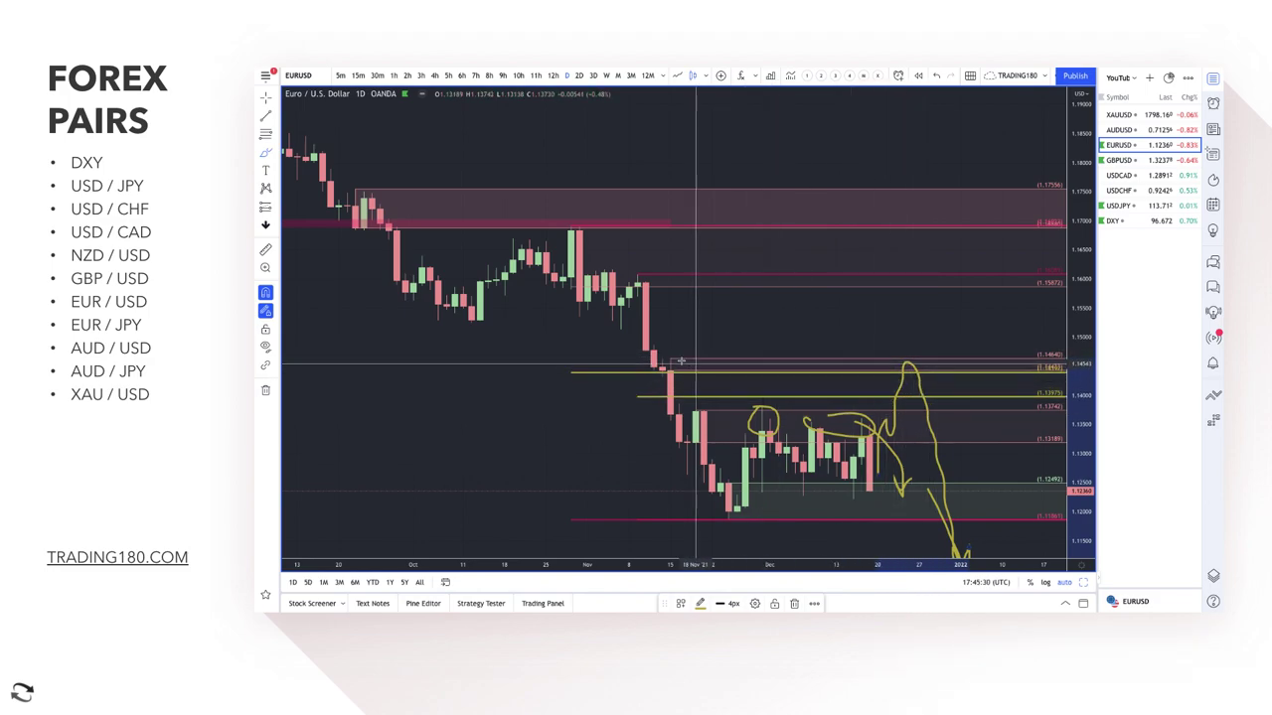
Step: Circle the mid-November base at EURUSD's 1.14640 supply, brush a downward arrow to the late-November low, and review the daily decline back to April
{"action": "mouse_move", "coordinate": [679, 344]}
{"action": "left_mouse_down"}
{"action": "mouse_move", "coordinate": [658, 358]}
{"action": "mouse_move", "coordinate": [686, 343]}
{"action": "mouse_move", "coordinate": [707, 497]}
{"action": "mouse_move", "coordinate": [735, 485]}
{"action": "left_mouse_up"}
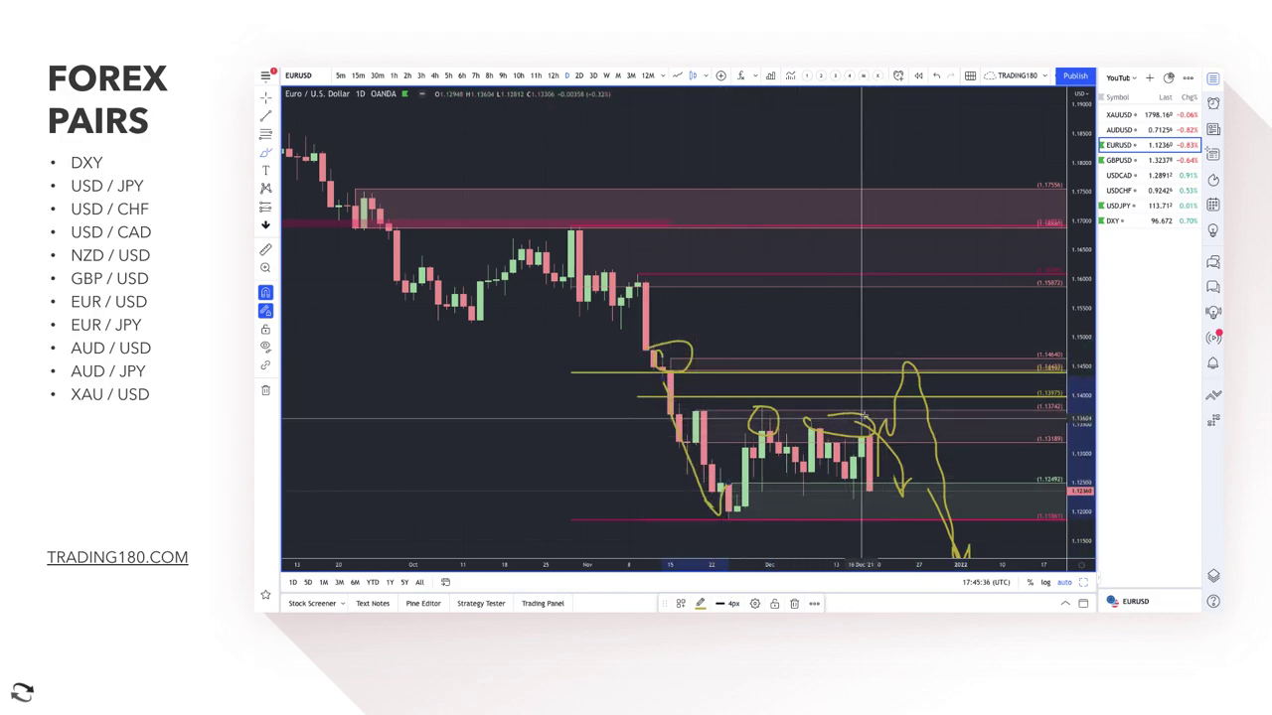
{"action": "scroll", "coordinate": [891, 435], "scroll_direction": "down", "scroll_amount": 2}
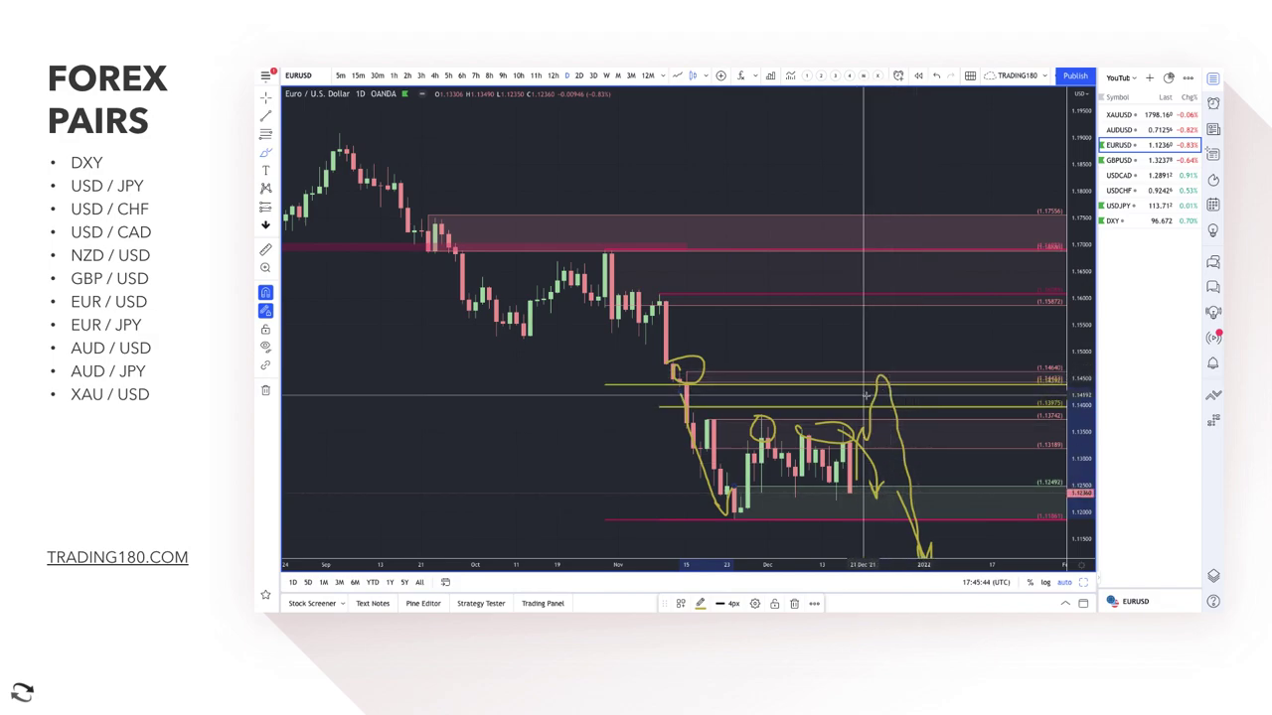
{"action": "scroll", "coordinate": [921, 542], "scroll_direction": "down", "scroll_amount": 3}
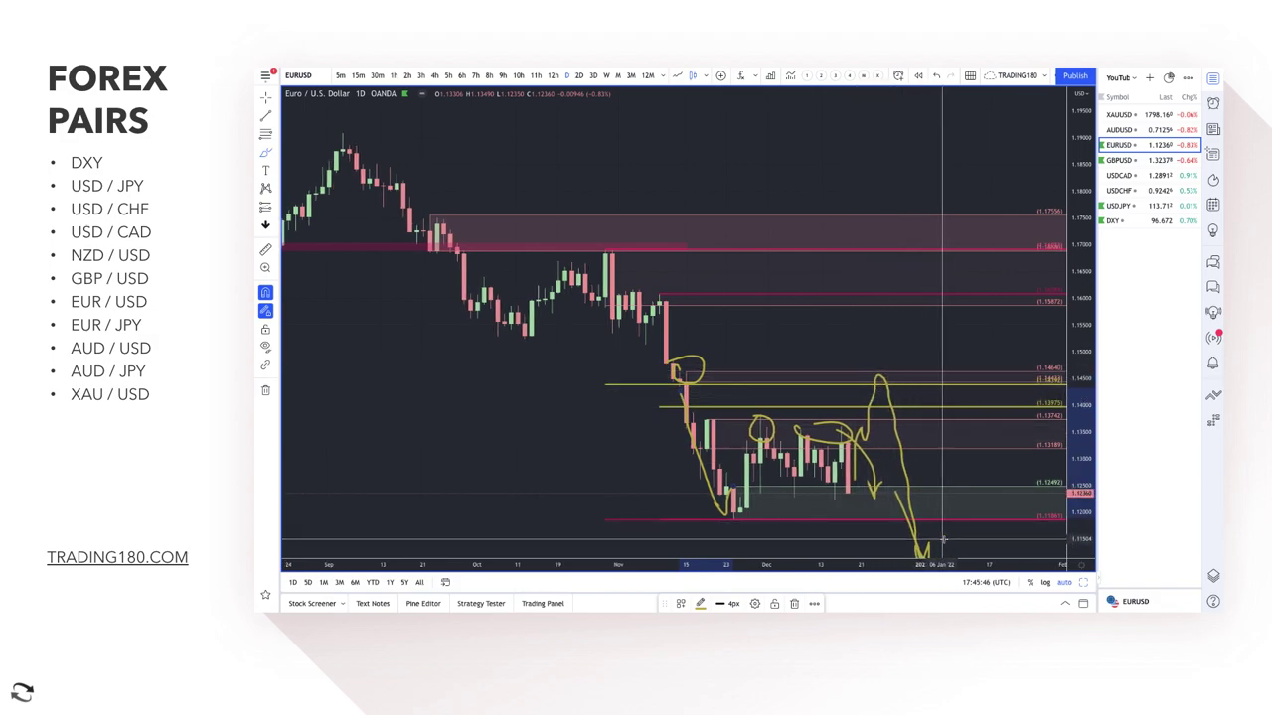
{"action": "scroll", "coordinate": [908, 378], "scroll_direction": "down", "scroll_amount": 2}
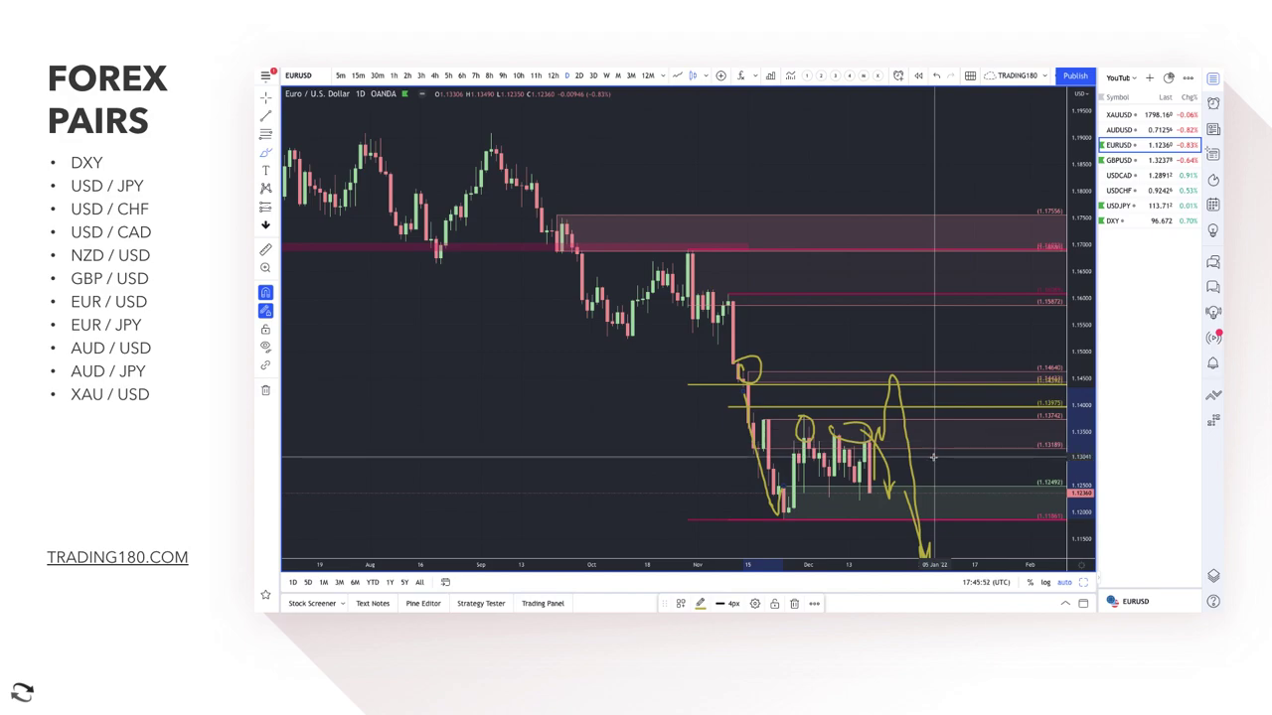
{"action": "scroll", "coordinate": [875, 368], "scroll_direction": "down", "scroll_amount": 3}
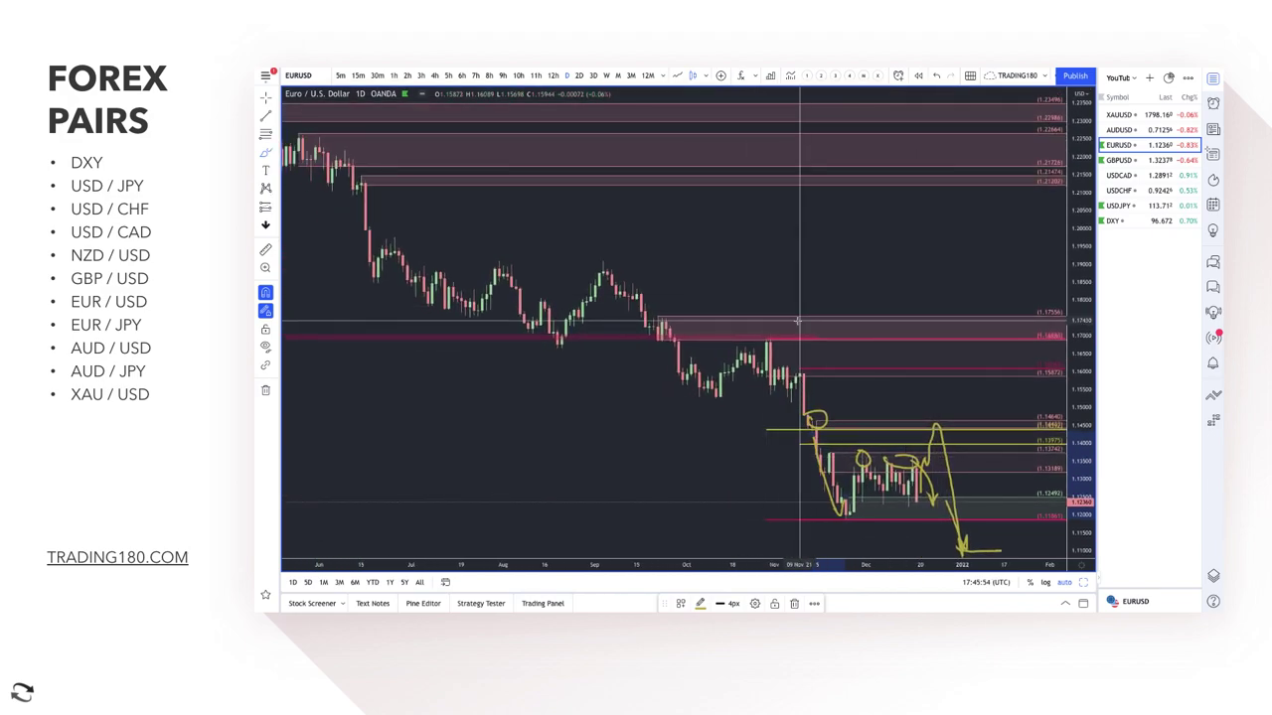
{"action": "scroll", "coordinate": [857, 368], "scroll_direction": "down", "scroll_amount": 3}
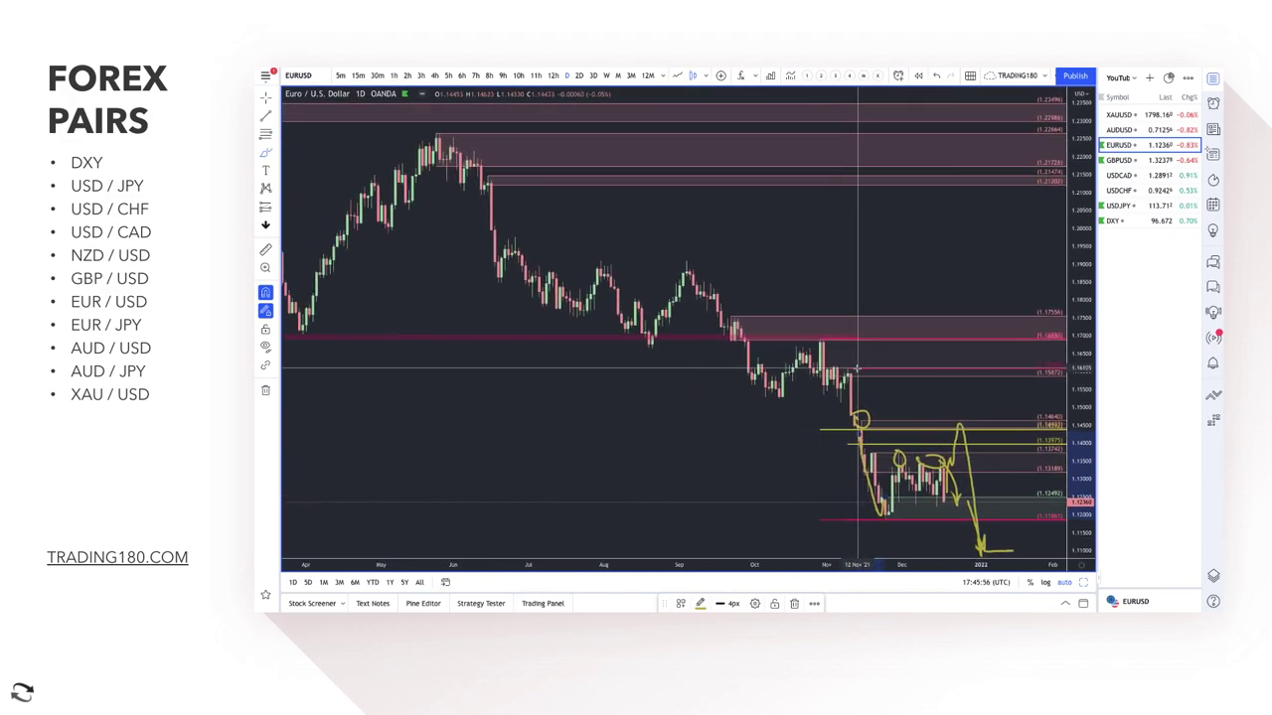